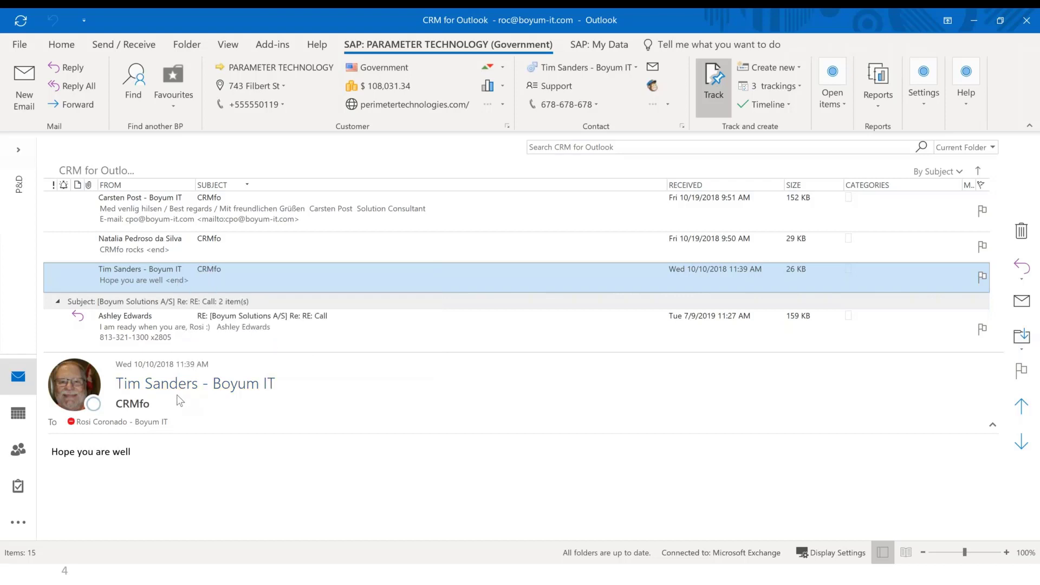
Review PARAMETER TECHNOLOGY's sales key figures and its list of contact persons
mouse_move(283, 69)
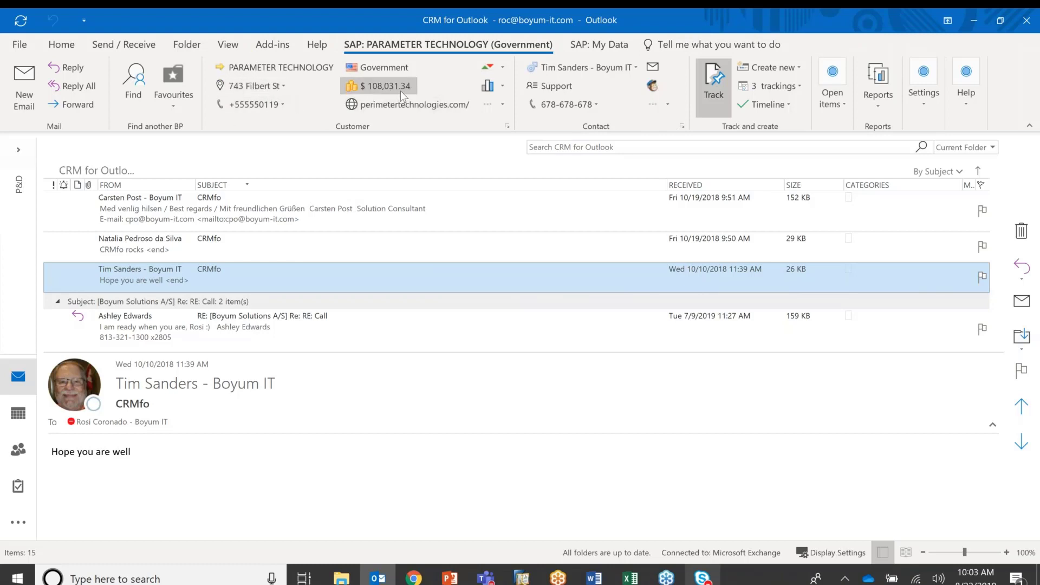
left_click(503, 68)
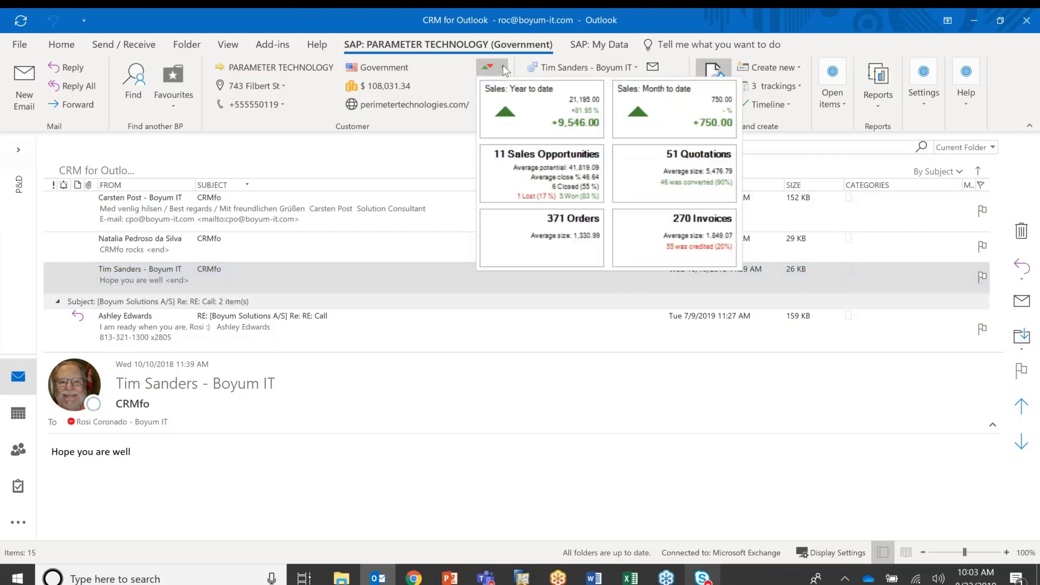
left_click(410, 159)
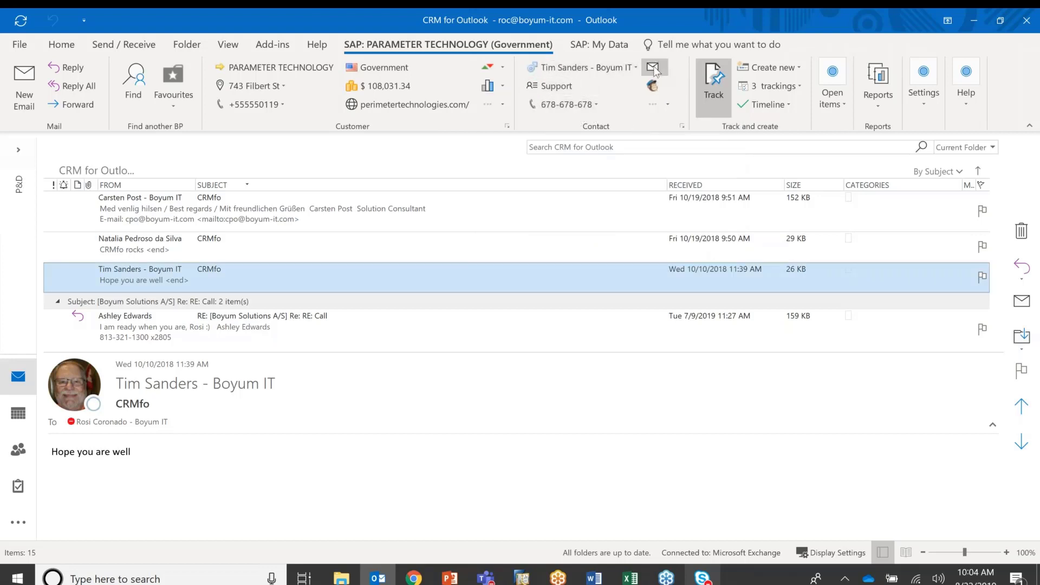
left_click(636, 66)
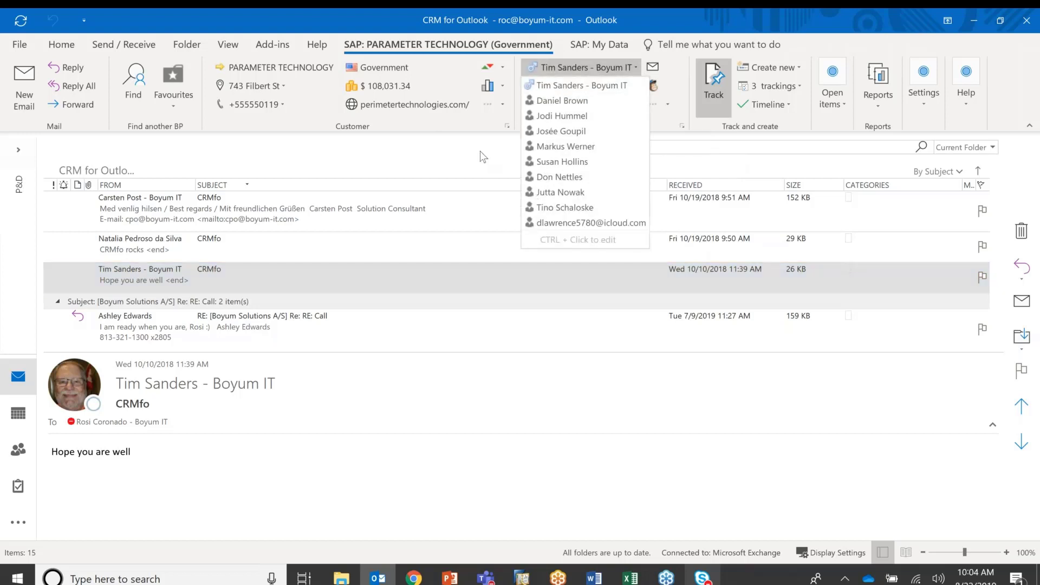
left_click(597, 70)
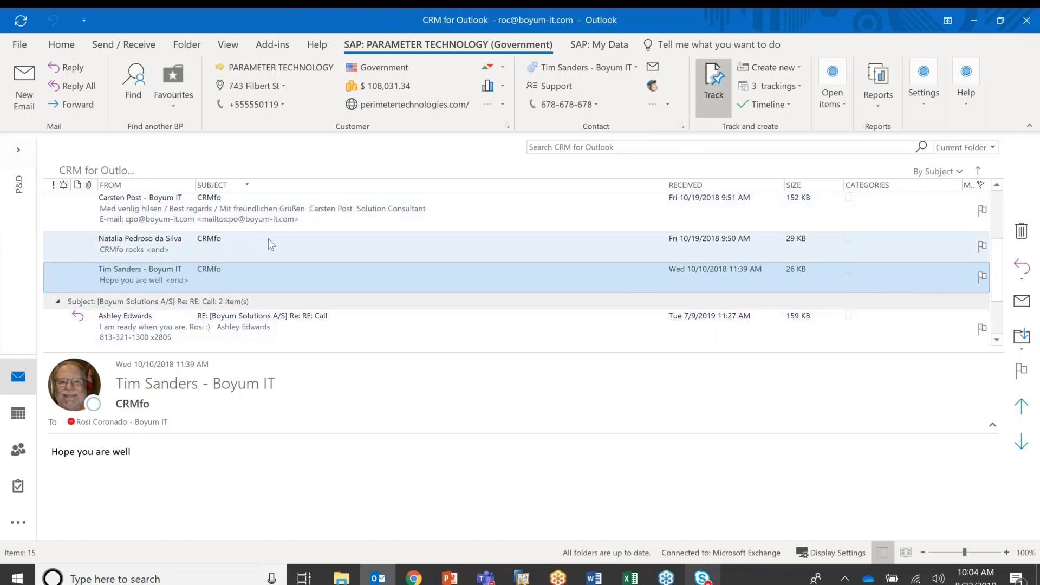
Show the SAP customer details of the sender of the CRMfo email received Fri 10/19/2018 9:51 AM
left_click(262, 212)
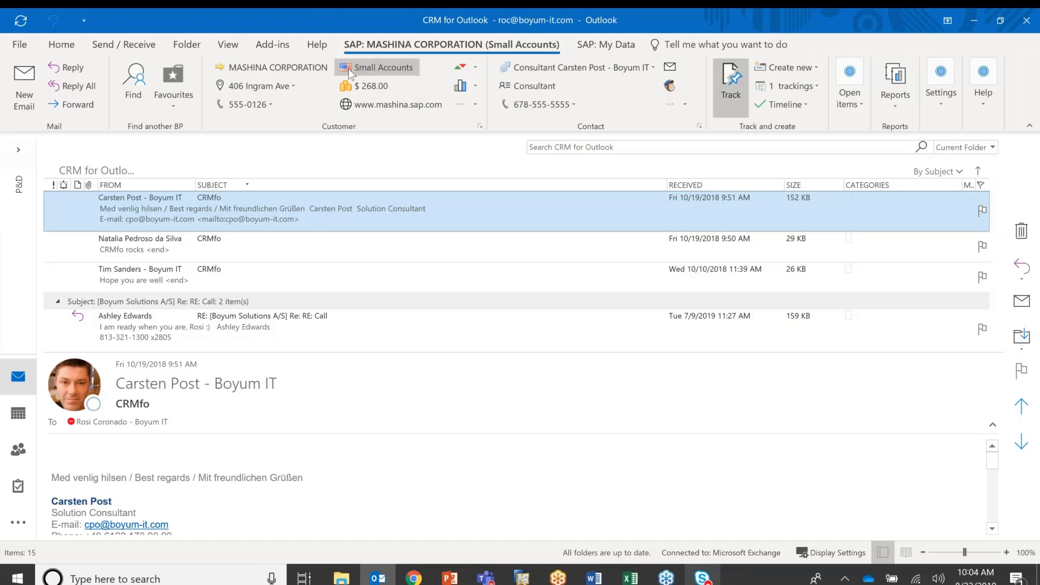
mouse_move(333, 67)
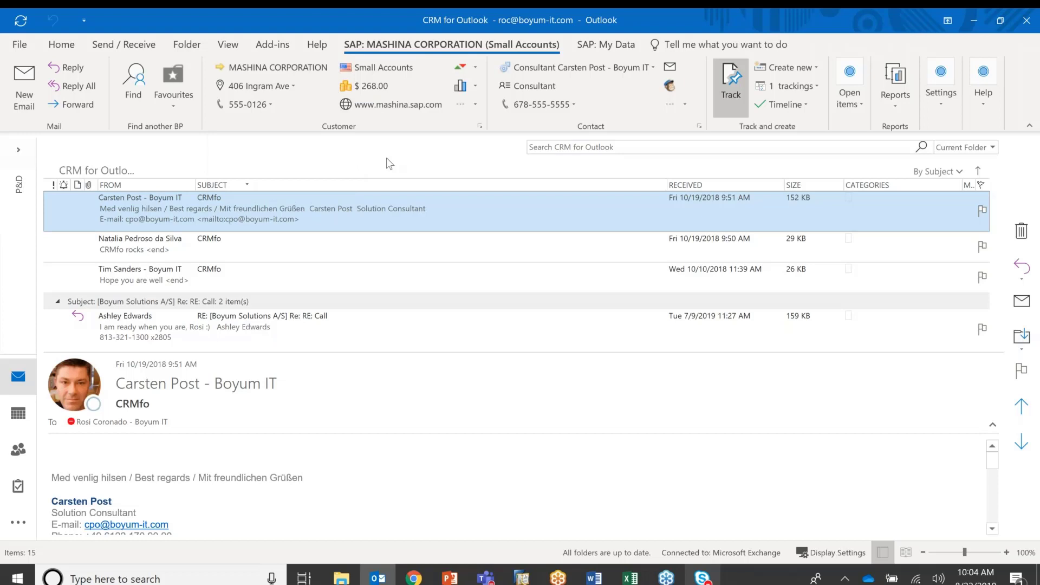
Link the unknown sender of the 9:50 AM CRMfo email to the business partner SMD TECHNOLOGIES, searching for "smd"
left_click(226, 247)
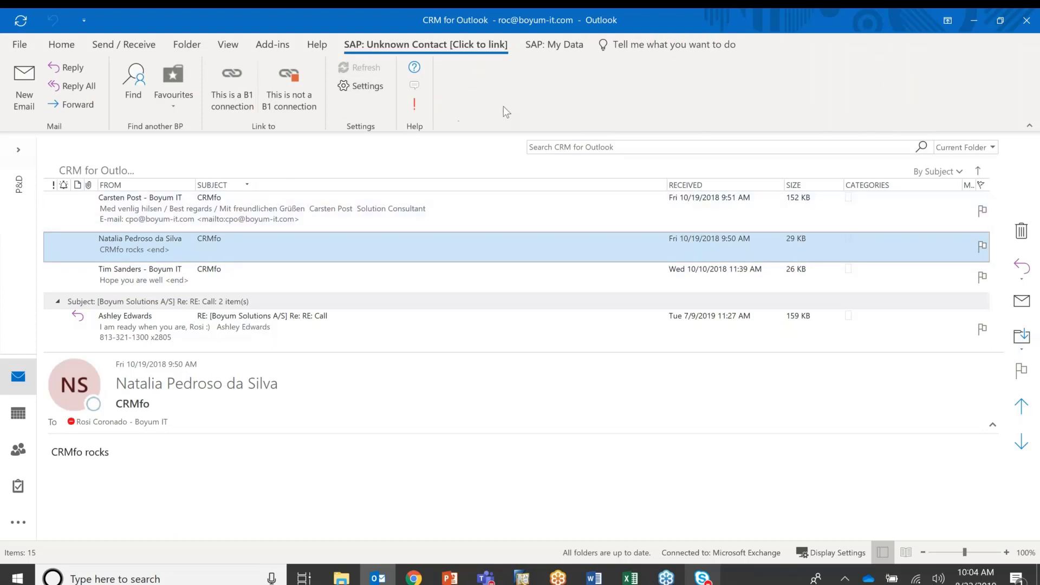
left_click(229, 82)
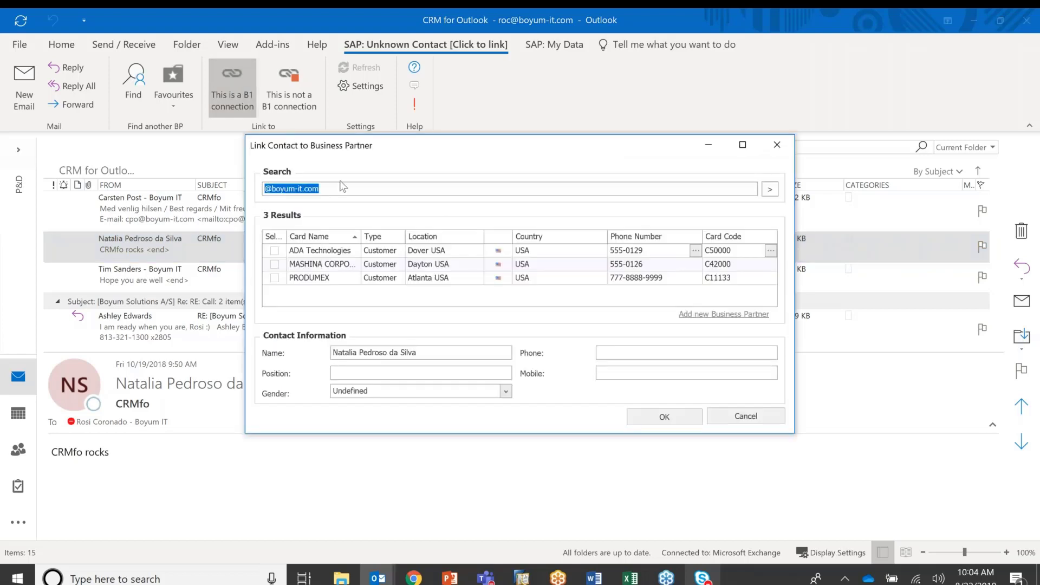
type("smd")
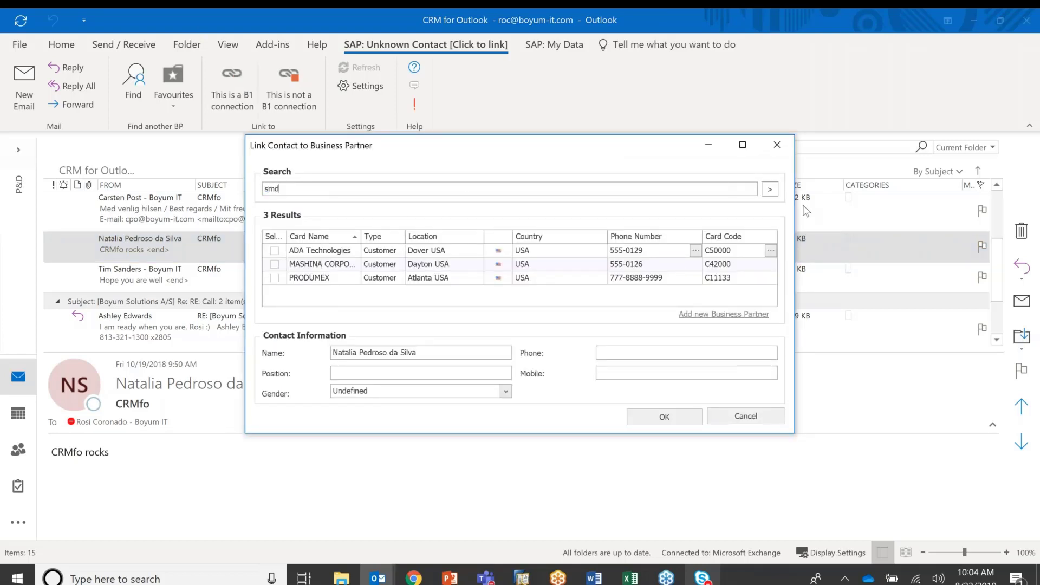
left_click(770, 189)
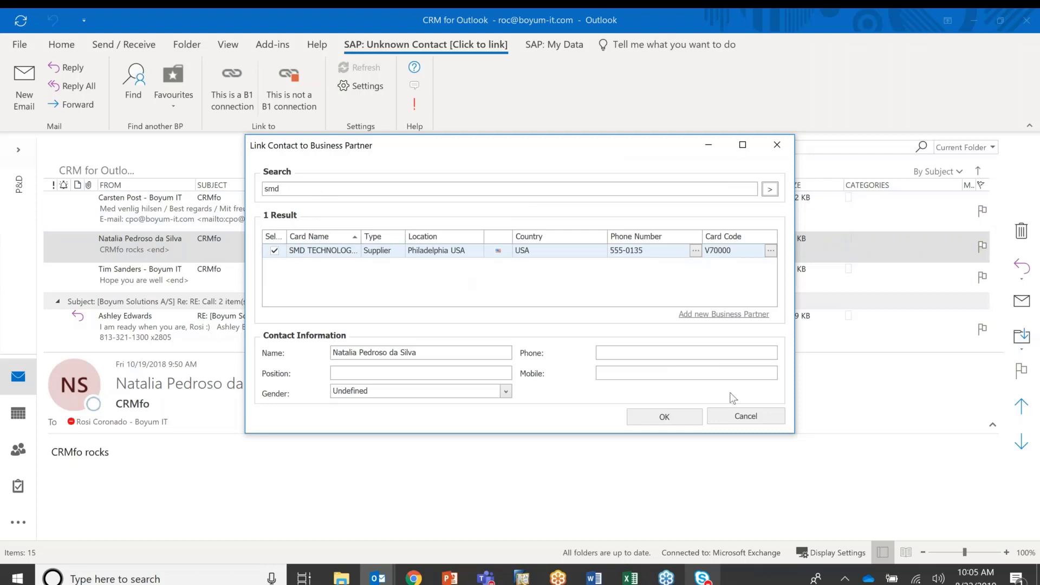
left_click(672, 418)
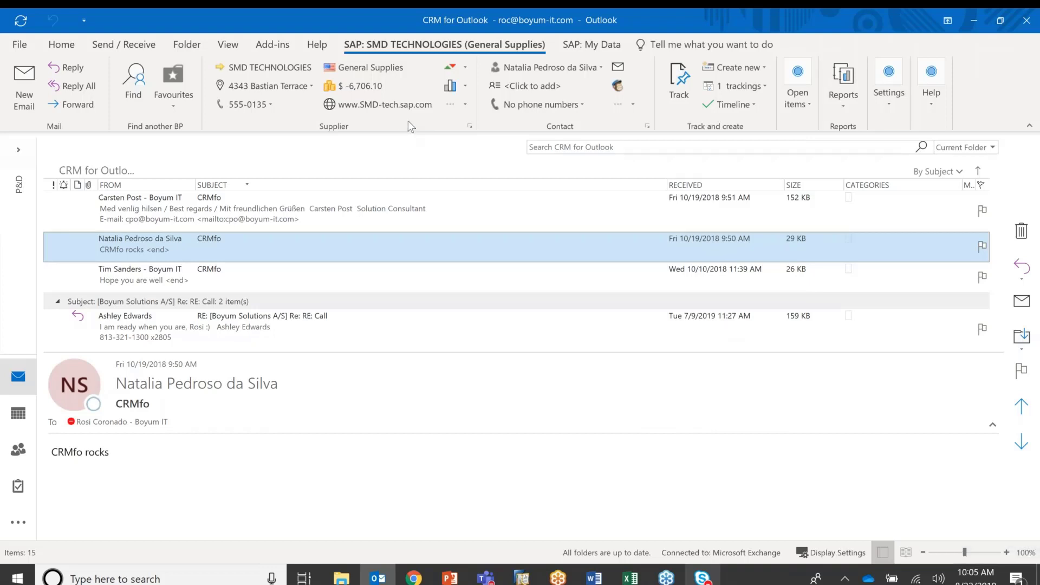
Select the CRMfo email from the PARAMETER TECHNOLOGY contact and check which documents can be created from it
left_click(200, 279)
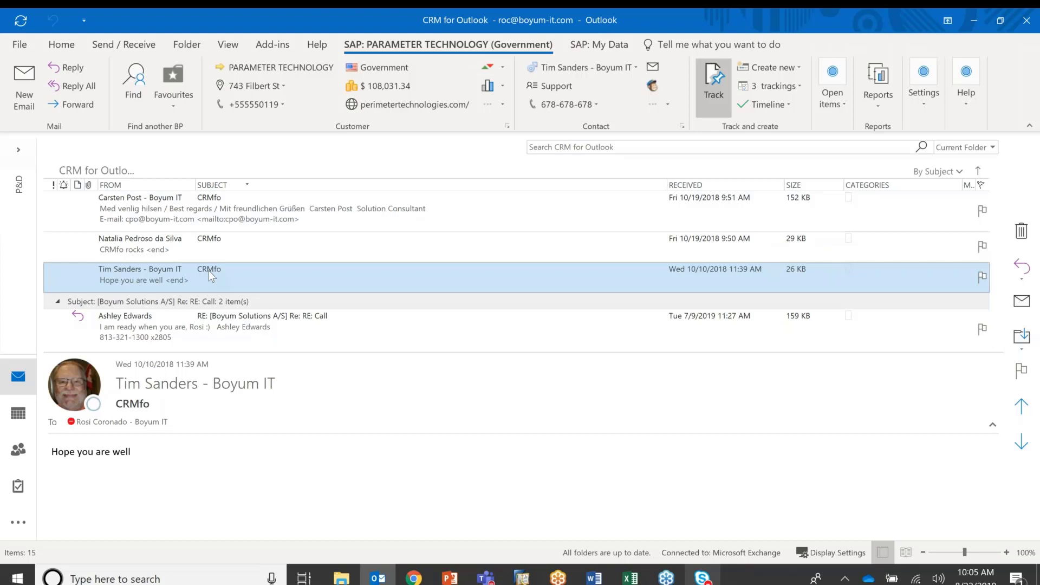
left_click(798, 66)
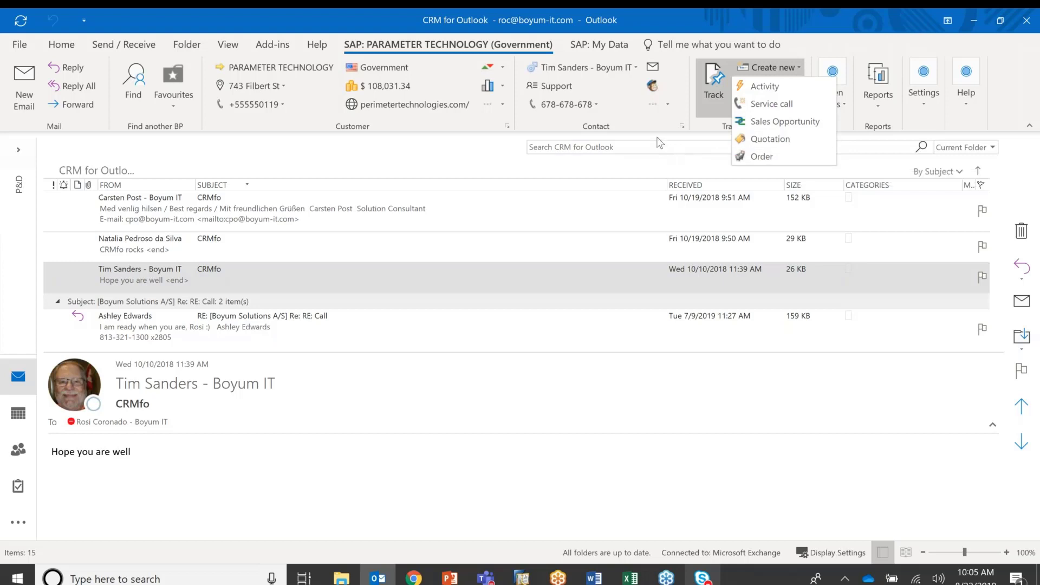
key("Escape")
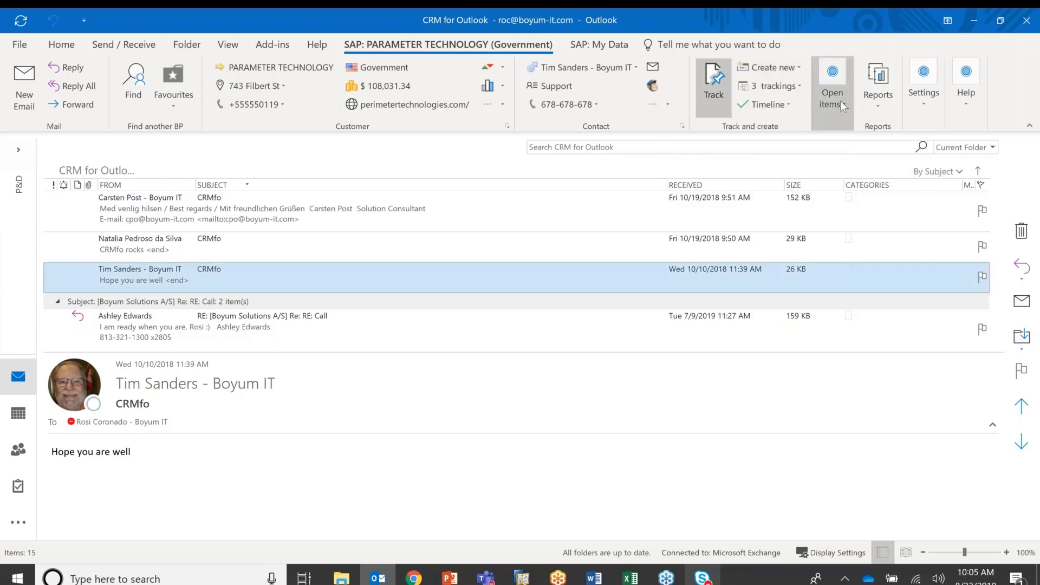
View A/R Invoice 680 from PARAMETER TECHNOLOGY's open items and close it
left_click(840, 100)
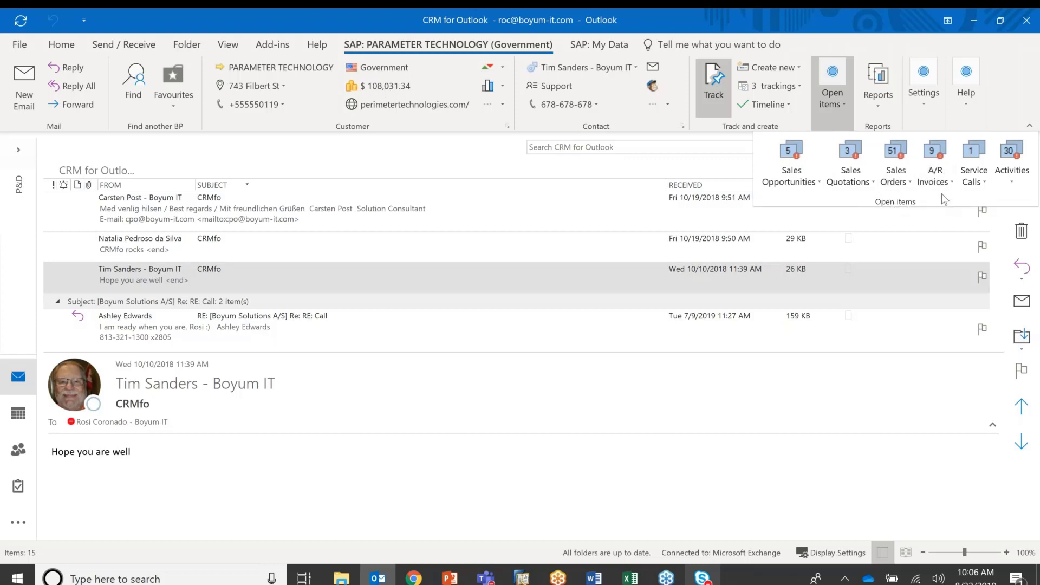
left_click(952, 179)
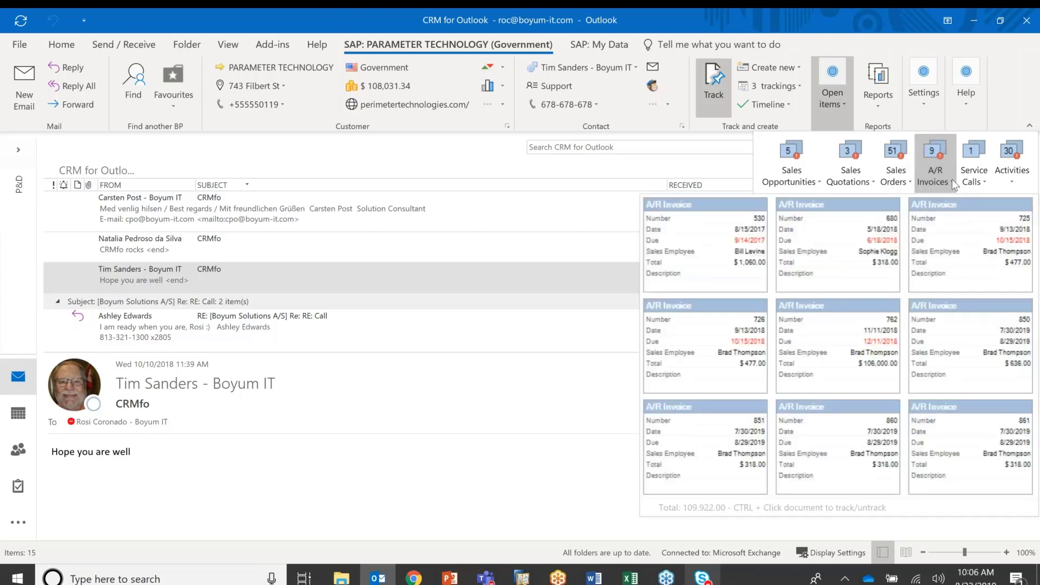
left_click(837, 243)
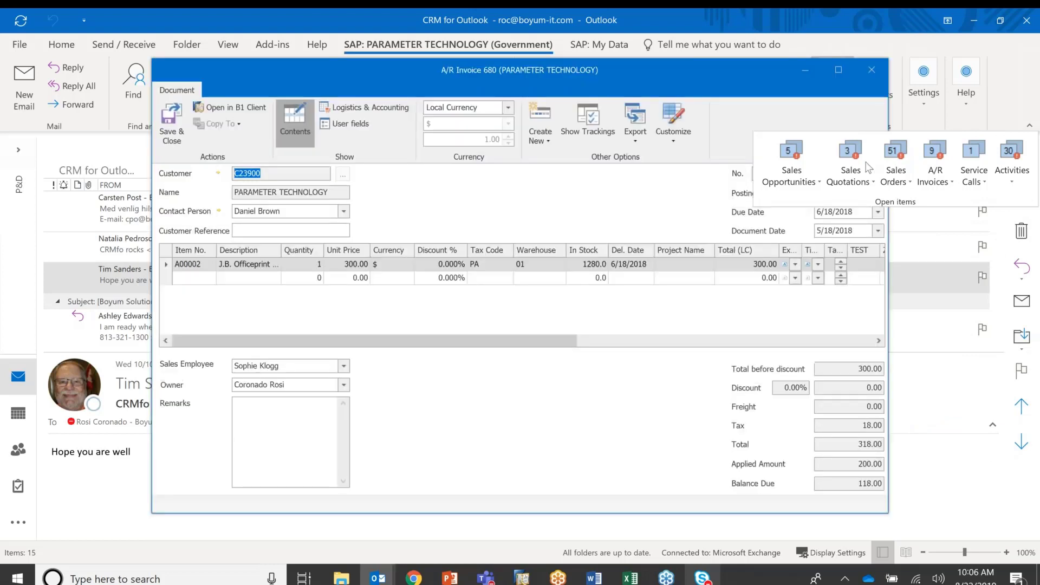
left_click(872, 70)
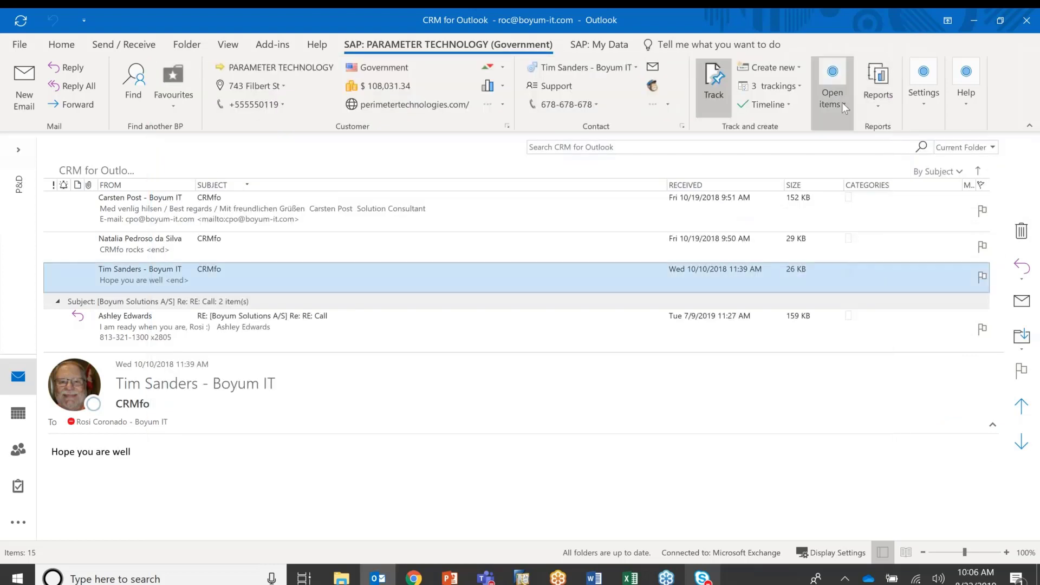
Open Sales Quotation 364 from the customer's open items and check the options for its A00003 line
left_click(852, 181)
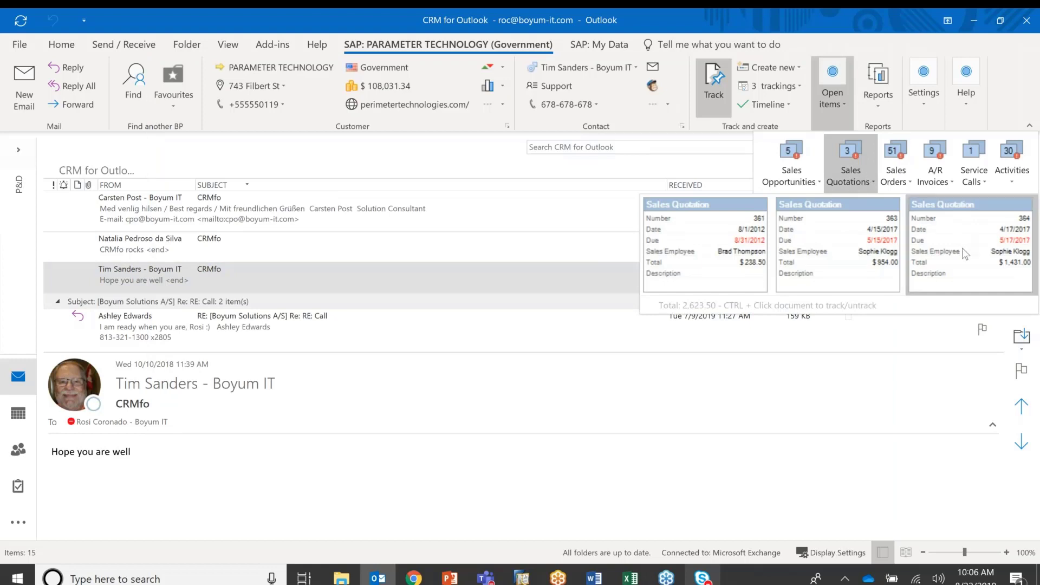
left_click(966, 254)
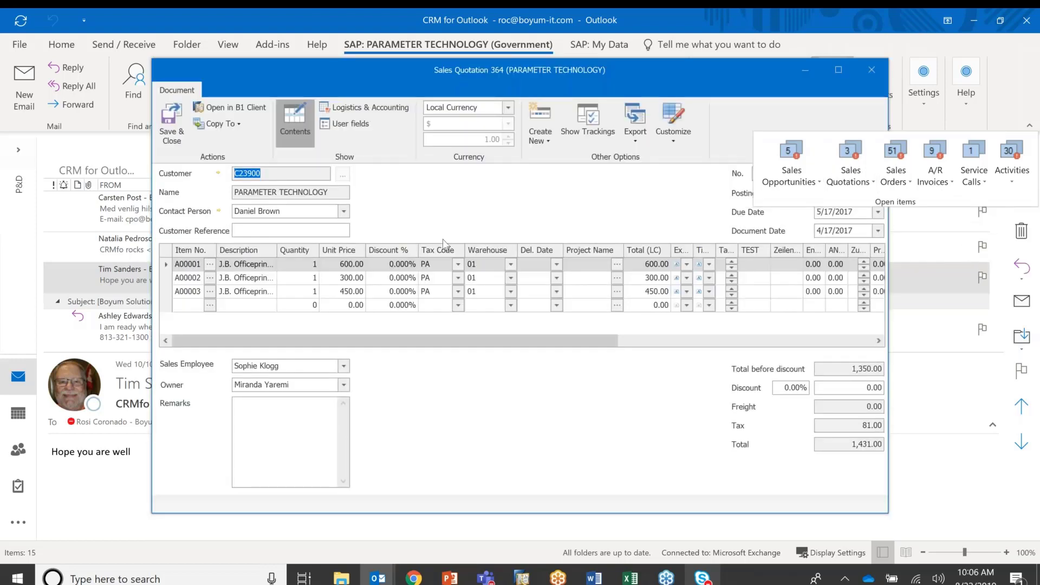
left_click(760, 120)
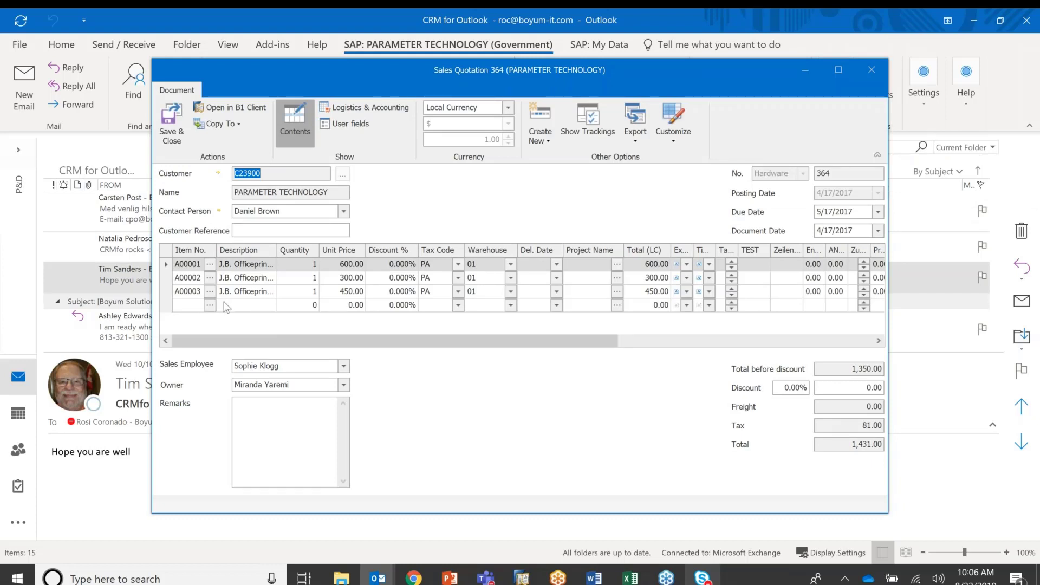
right_click(169, 293)
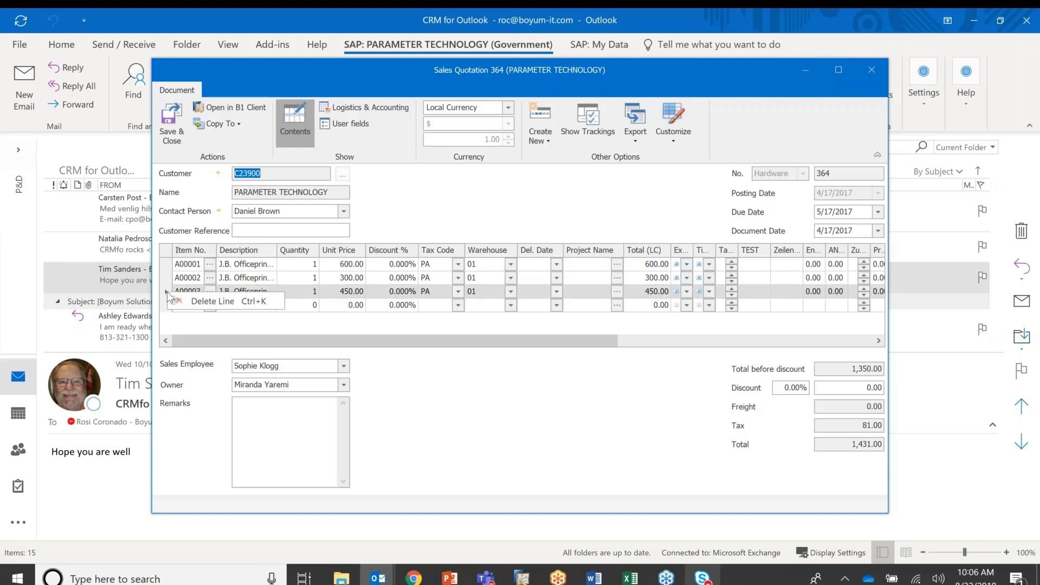
left_click(415, 327)
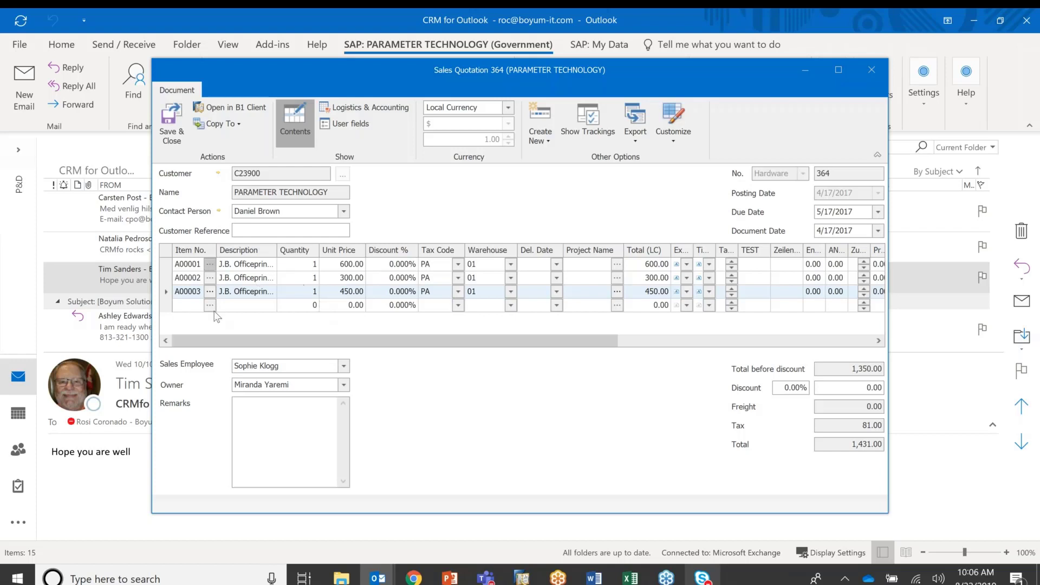
Add item A00001 (J.B. Officeprint 1420) as a new line on Sales Quotation 364
left_click(210, 305)
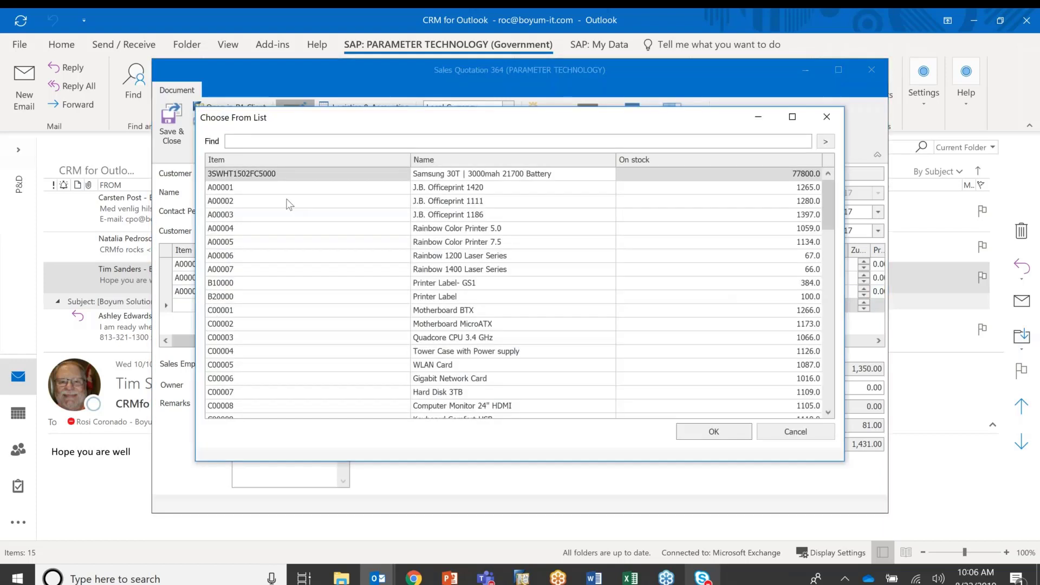
left_click(273, 192)
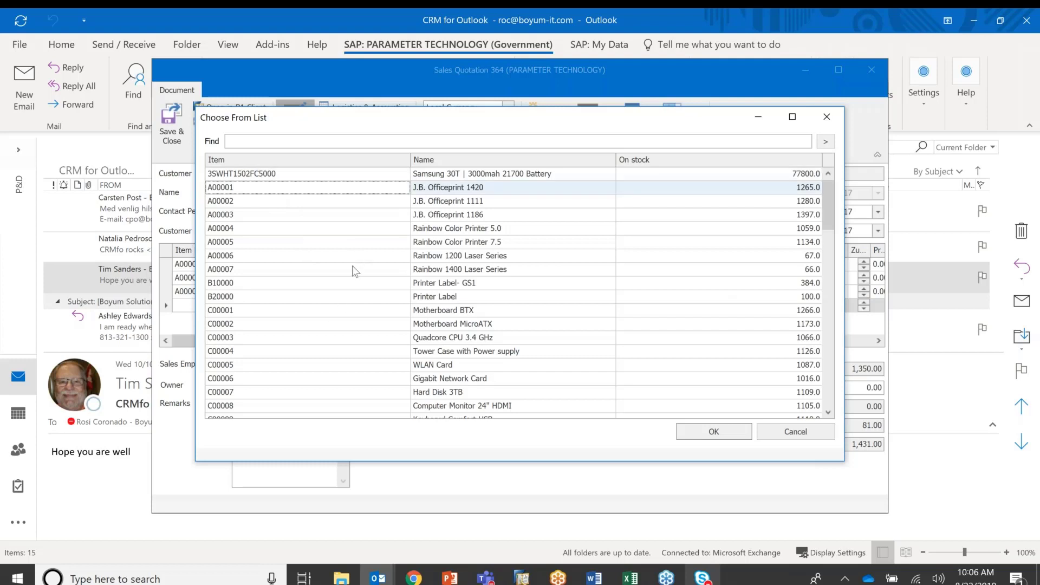
double_click(282, 191)
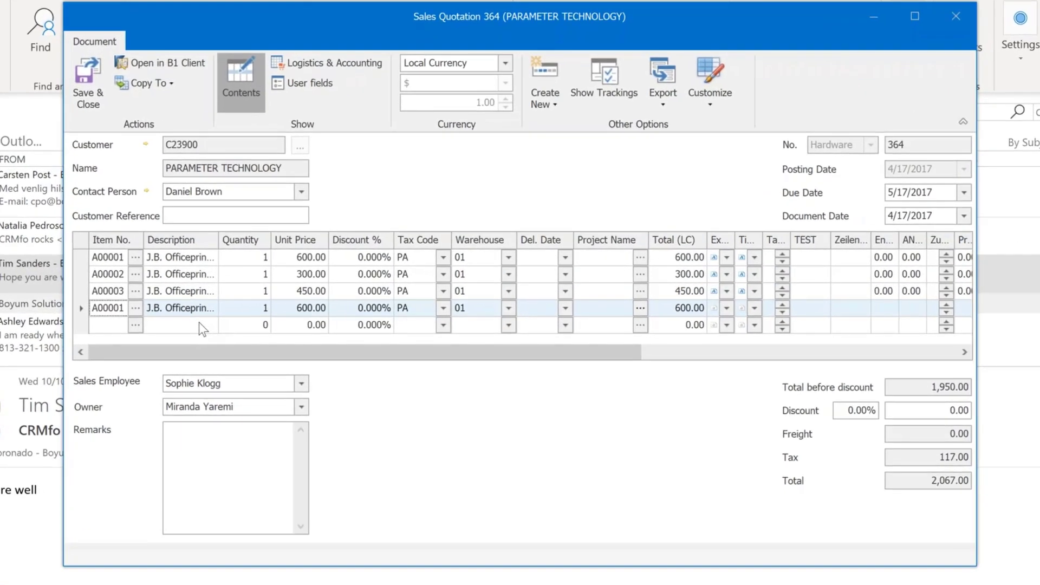
left_click_drag(703, 19, 712, 99)
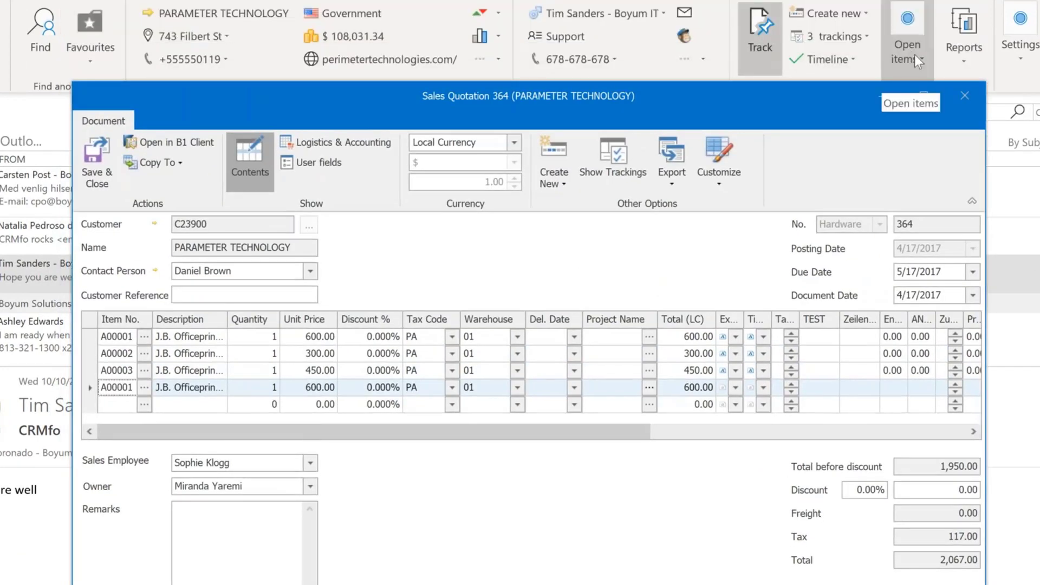
left_click_drag(797, 102, 790, 22)
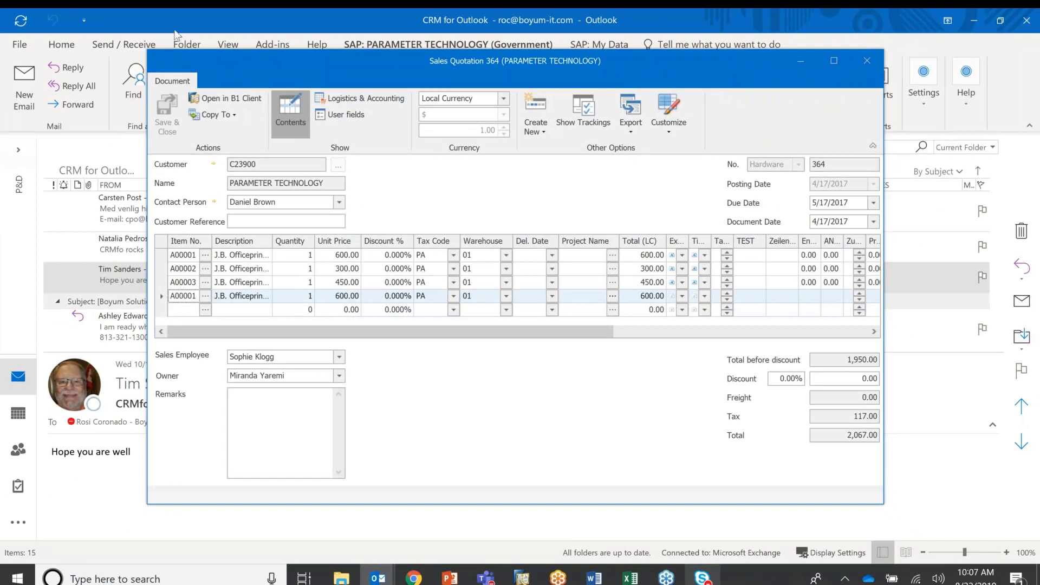
Try to copy Sales Quotation 364 to a sales order
left_click(236, 113)
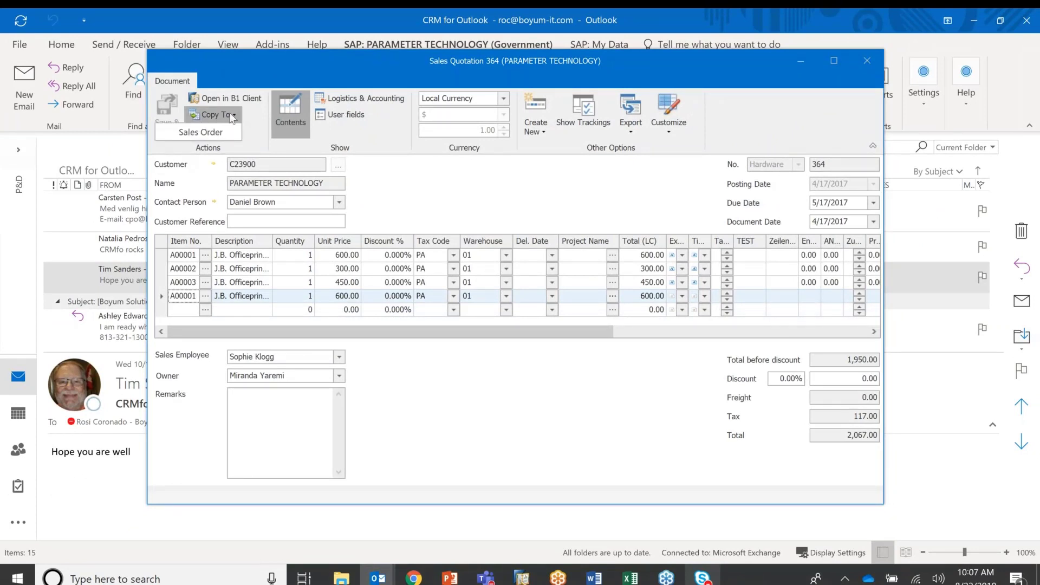
left_click(200, 131)
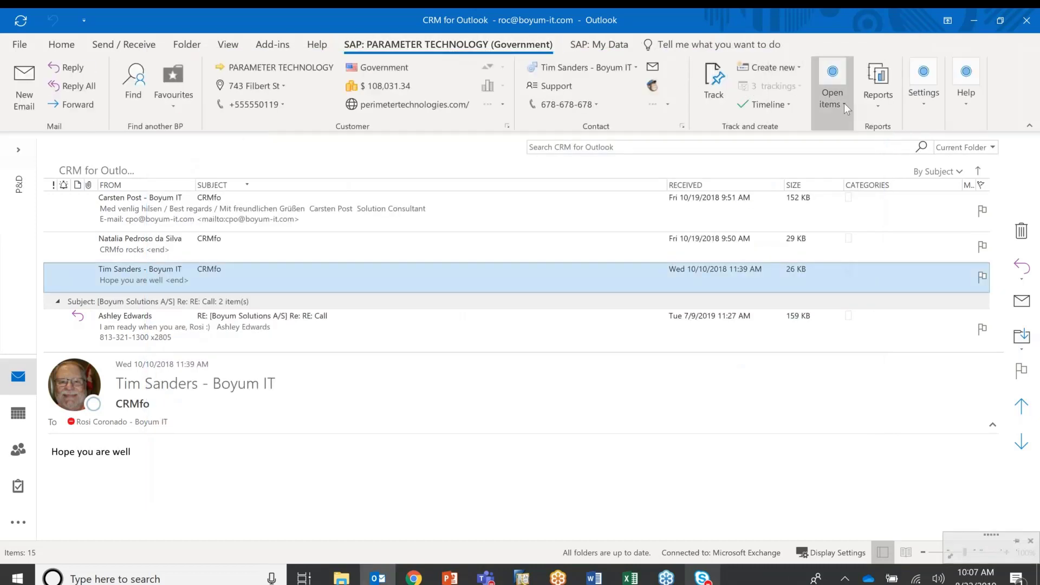
Reopen Sales Quotation 364 from PARAMETER TECHNOLOGY's open items
left_click(843, 104)
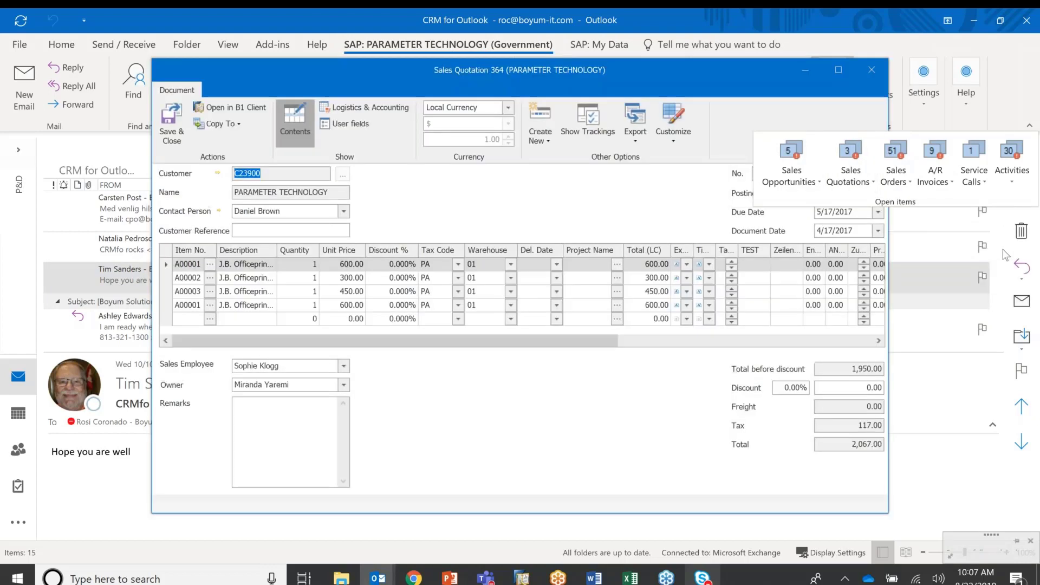
left_click(495, 186)
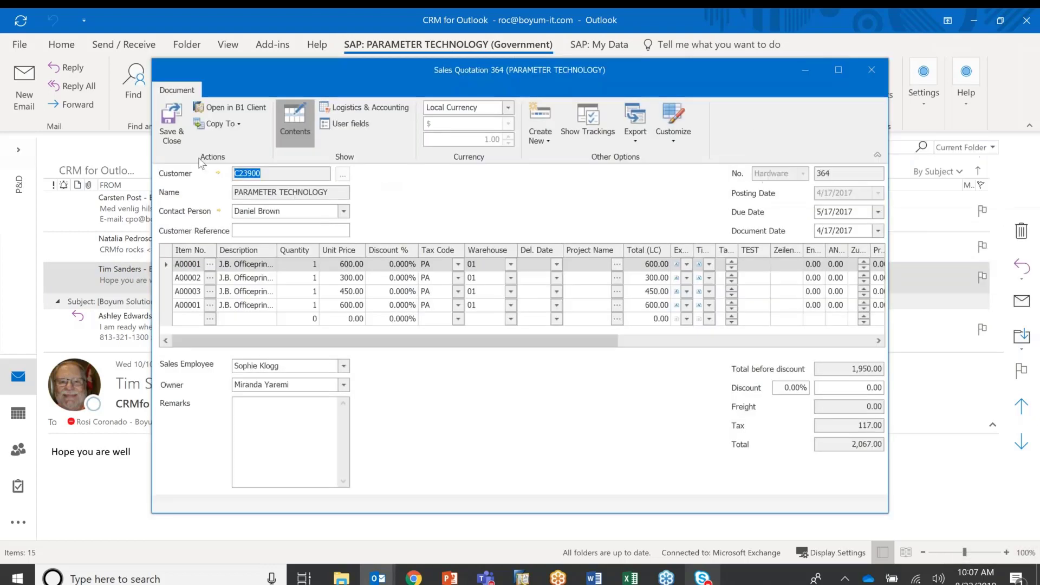
Check which documents the quotation can be copied to and show its Logistics & Accounting details
left_click(225, 121)
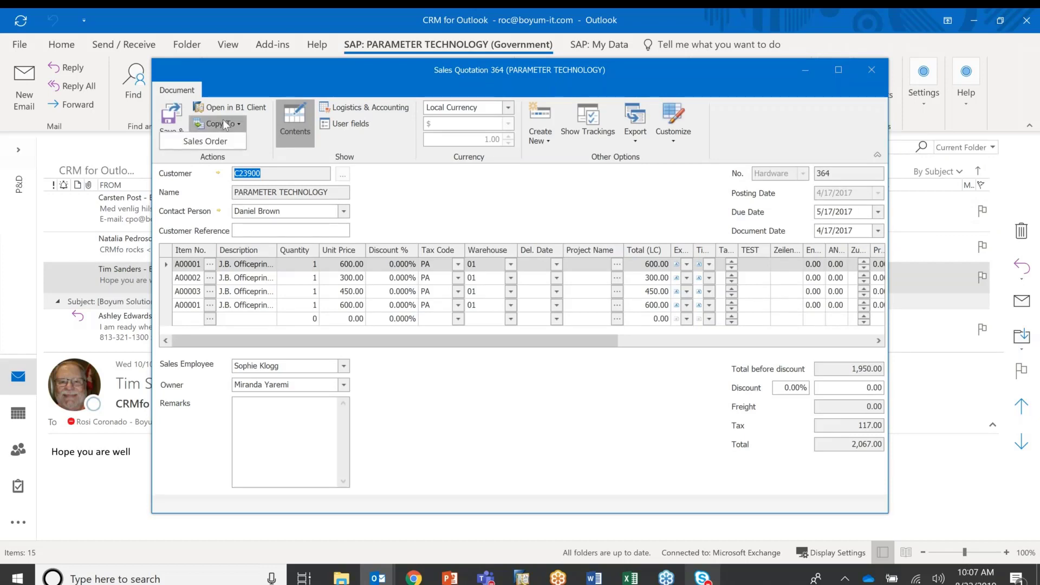
left_click(451, 202)
left_click(366, 106)
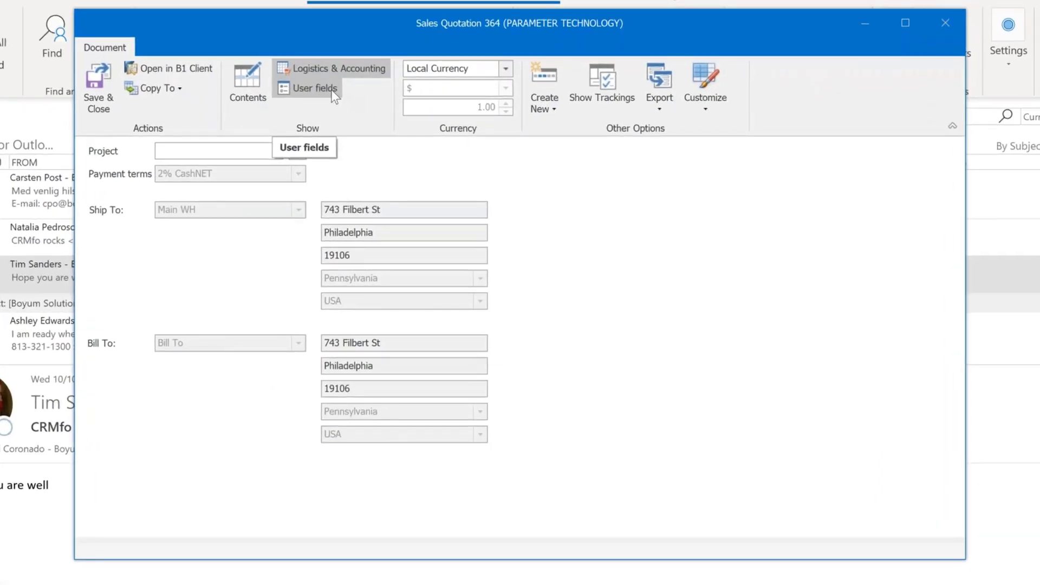
In Sales Quotation 364's user fields, set Freight to 0 and Urgent Order to Yes, and return to the document contents
left_click(332, 91)
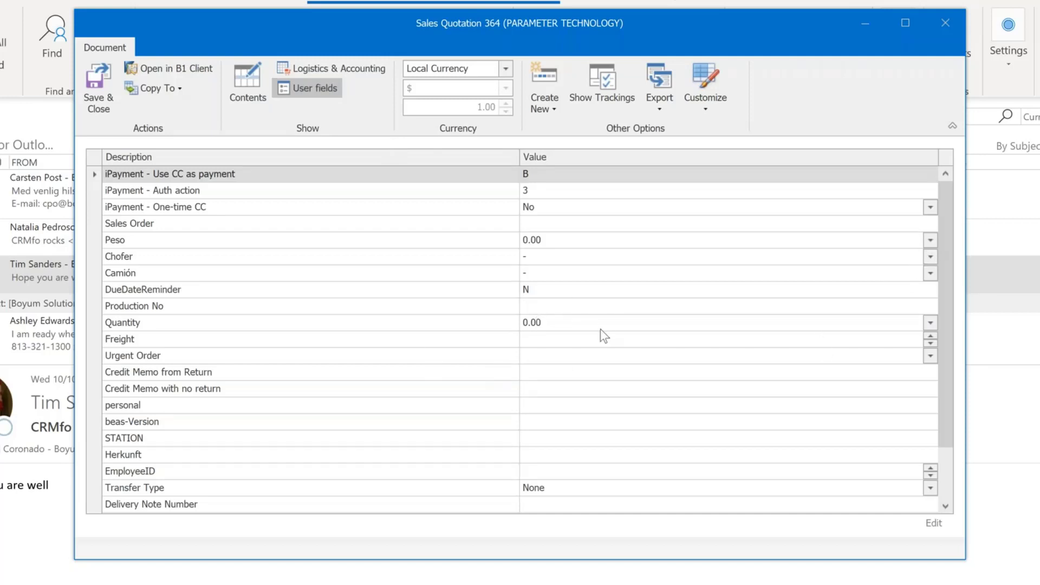
left_click(931, 343)
left_click(931, 354)
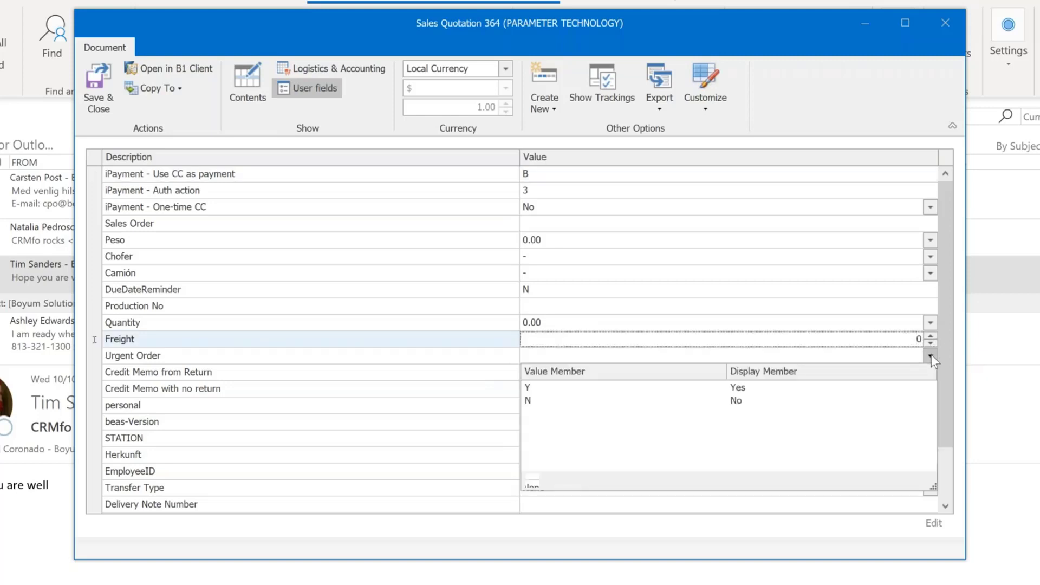
left_click(756, 387)
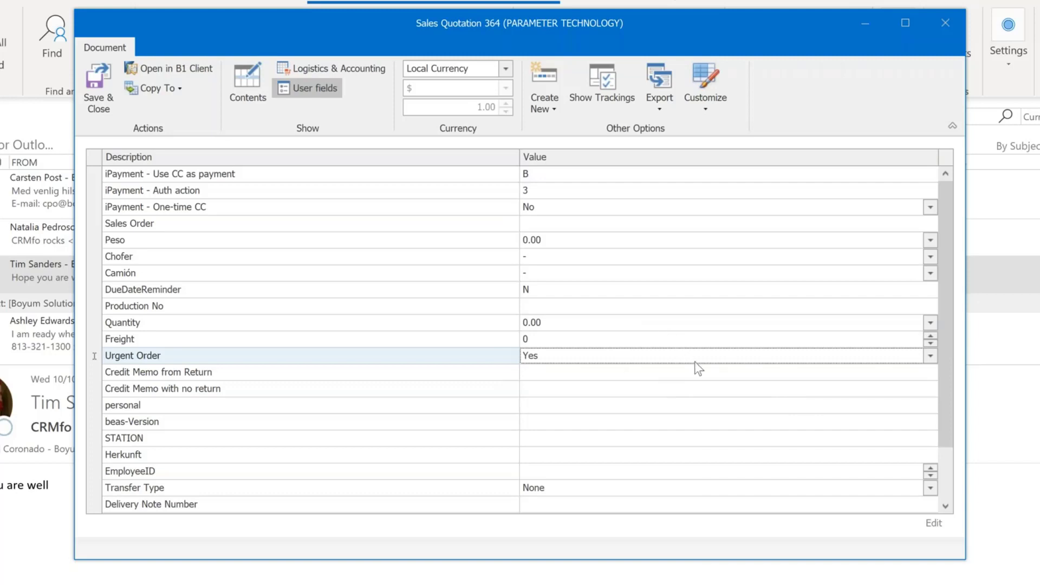
left_click(248, 75)
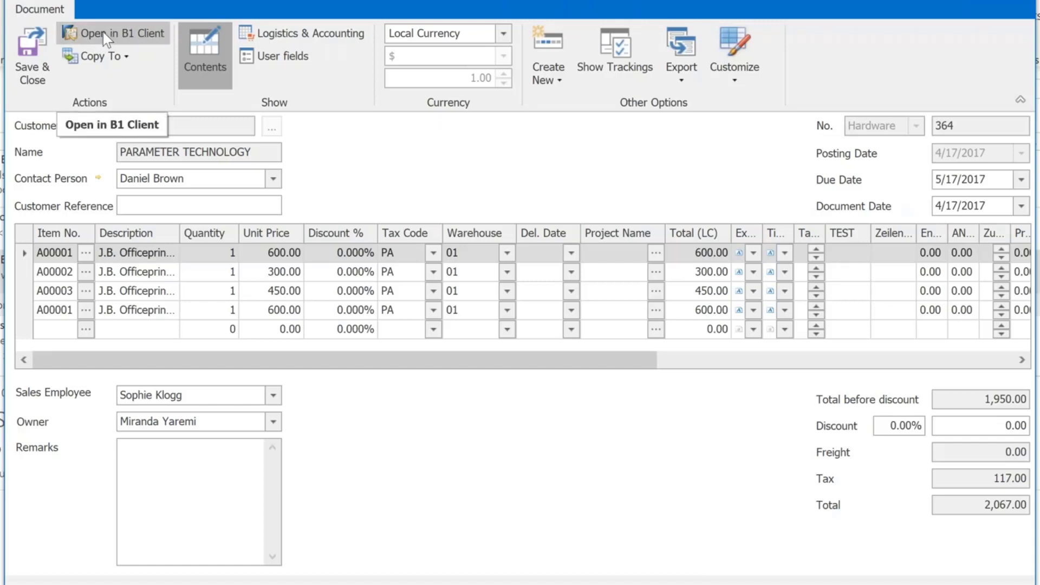
Try again to copy Sales Quotation 364 to a sales order
left_click(100, 56)
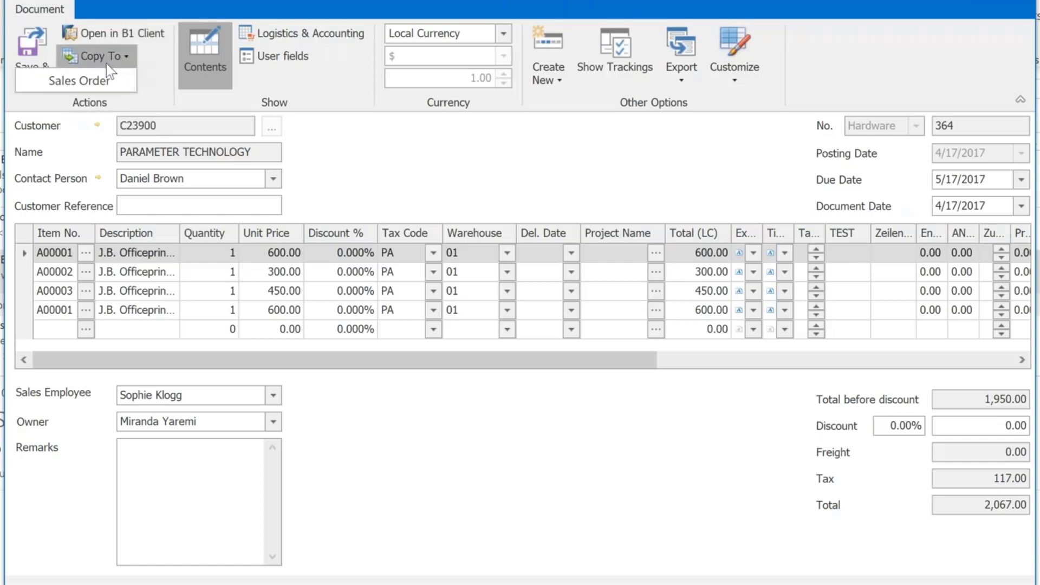
left_click(103, 83)
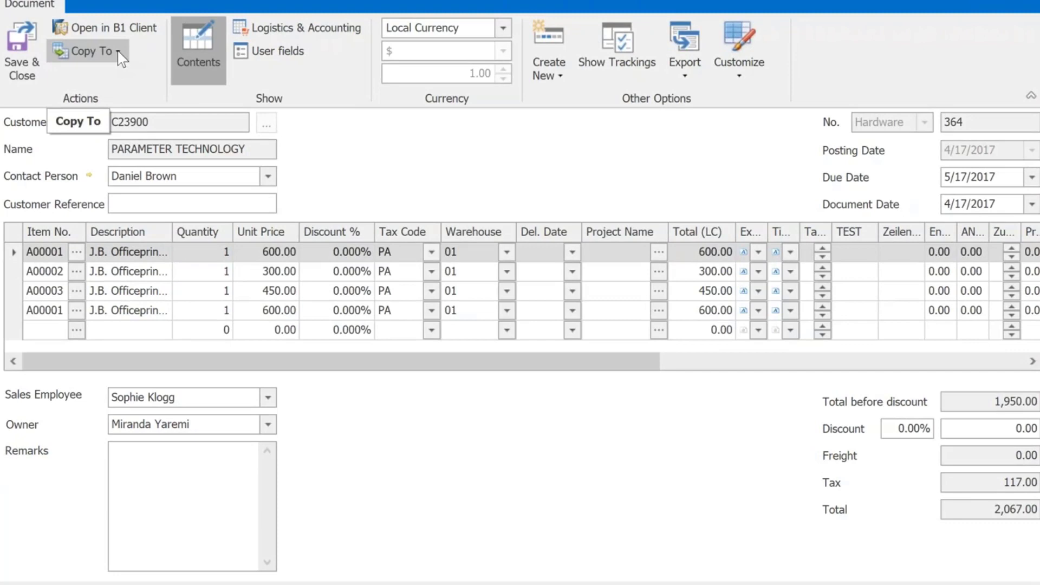
left_click(118, 50)
left_click(102, 81)
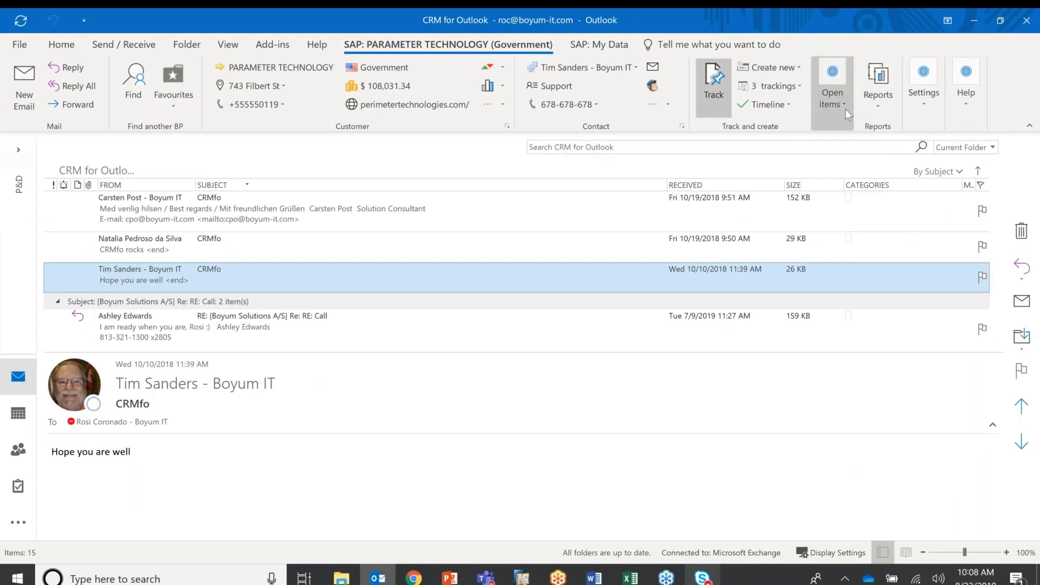
Open Sales Quotation 363 from PARAMETER TECHNOLOGY's open items and copy it to a sales order
left_click(841, 102)
left_click(861, 162)
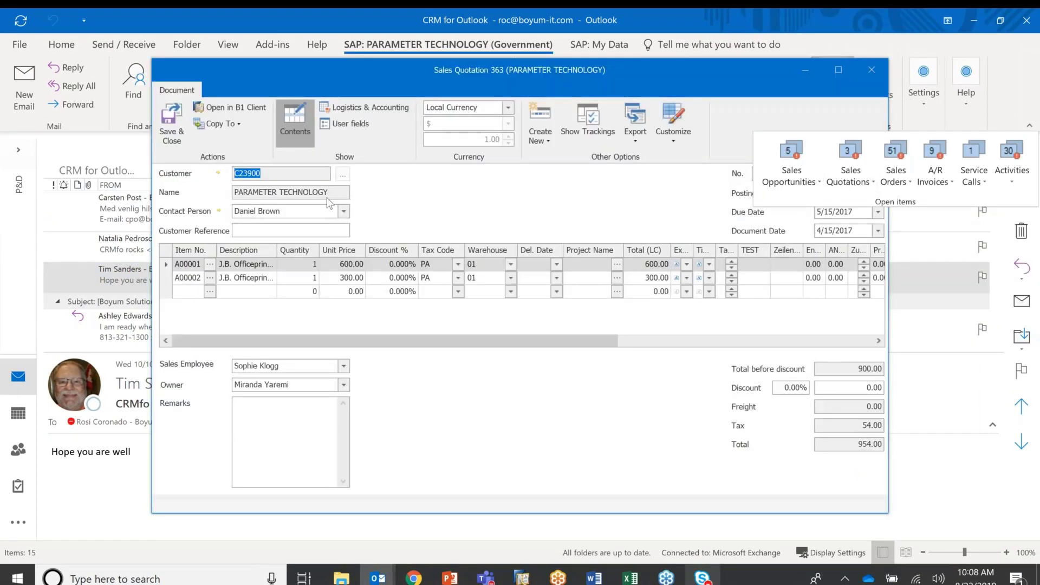
left_click(236, 123)
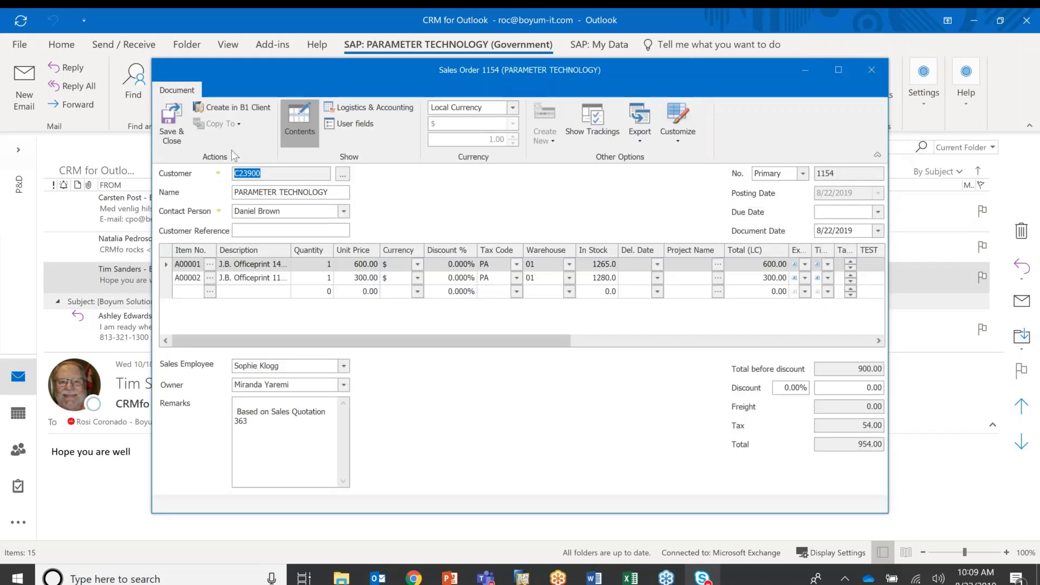
Set the new sales order's due date to 8/23/2019 and customer reference to Webinar, and save and close it
left_click_drag(342, 81, 309, 70)
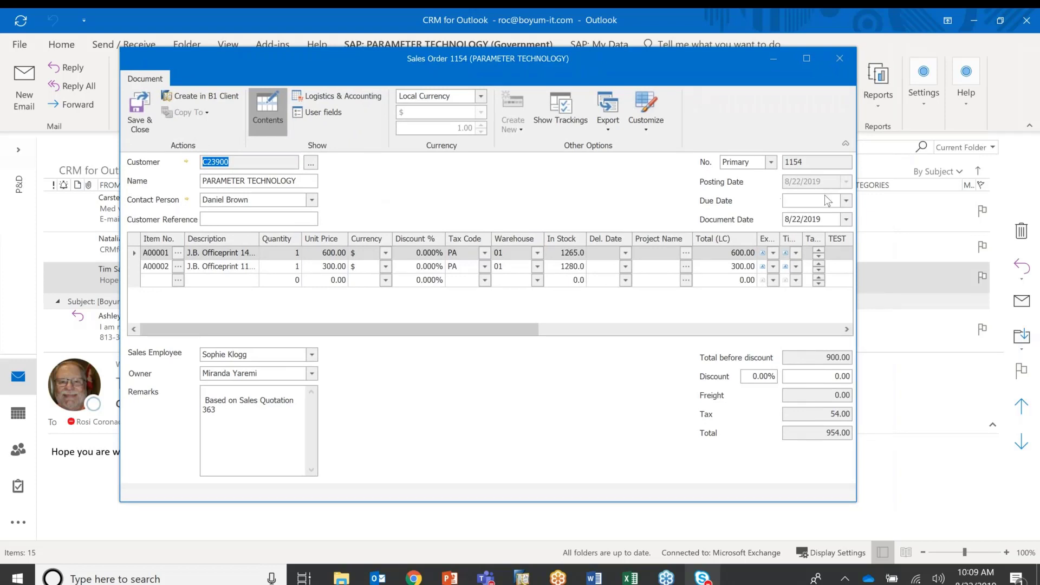
left_click(846, 202)
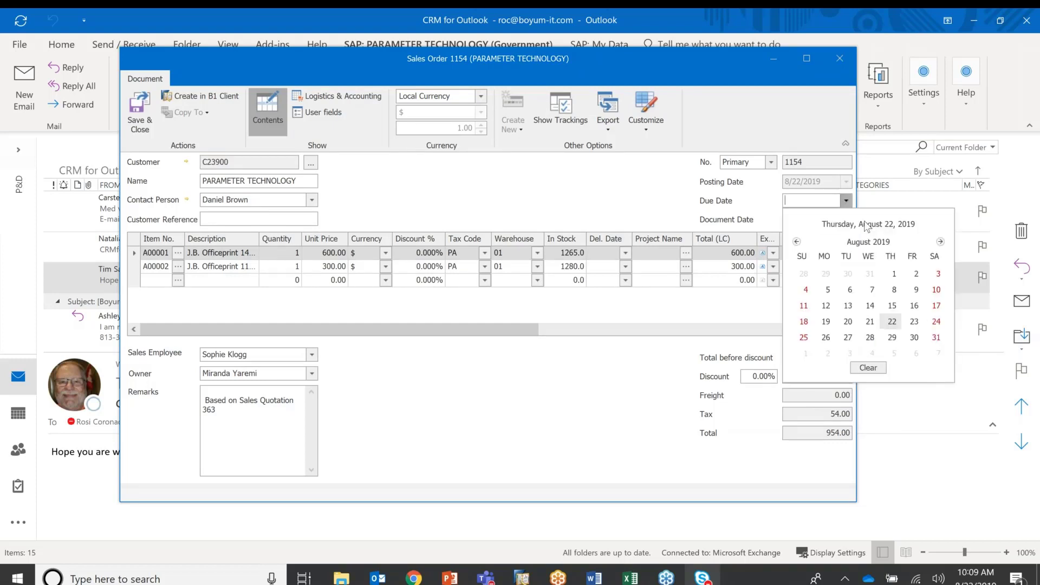
left_click(914, 322)
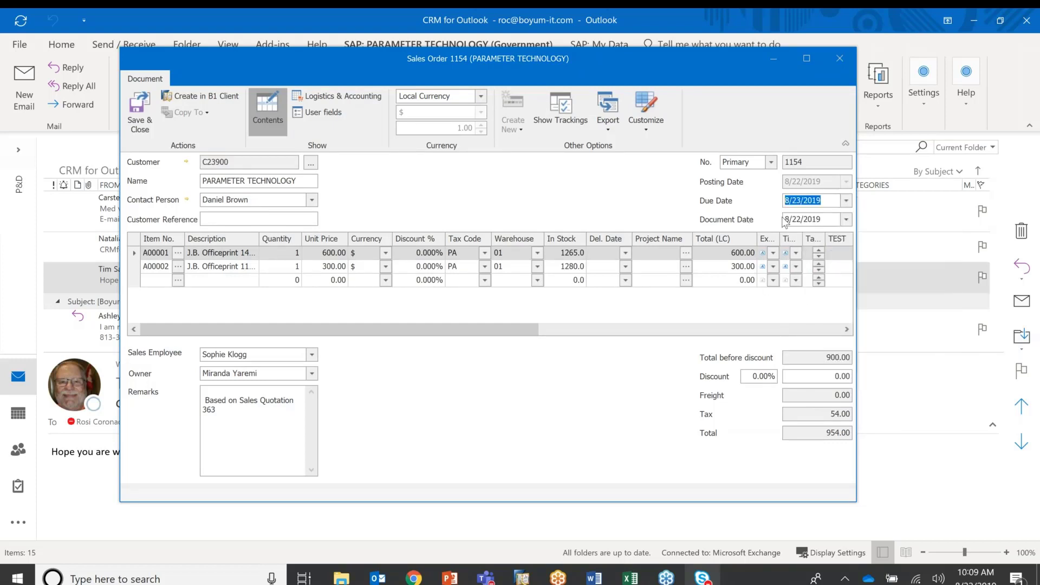
left_click(279, 218)
type("Webinar")
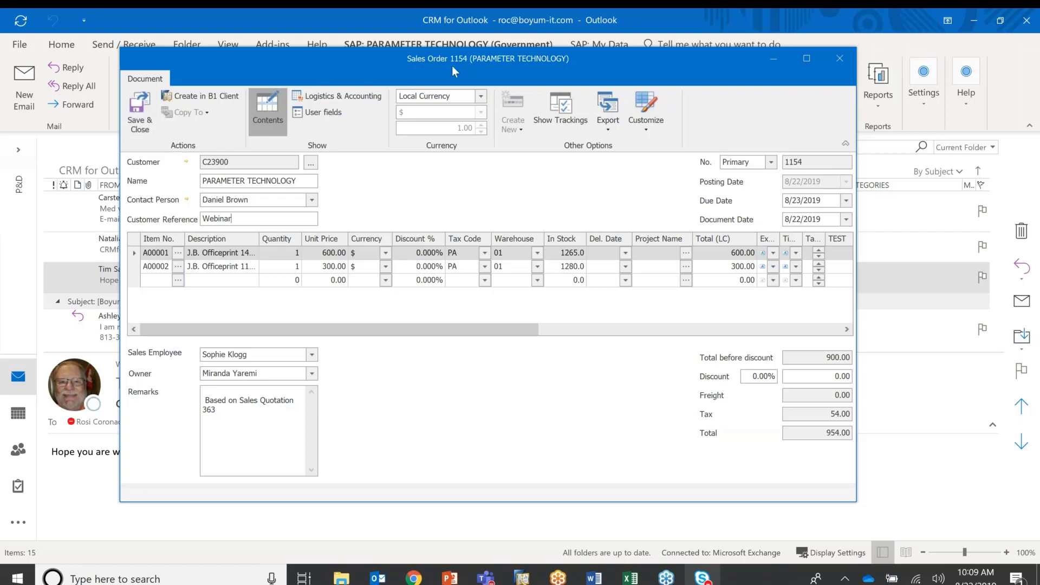
left_click(137, 112)
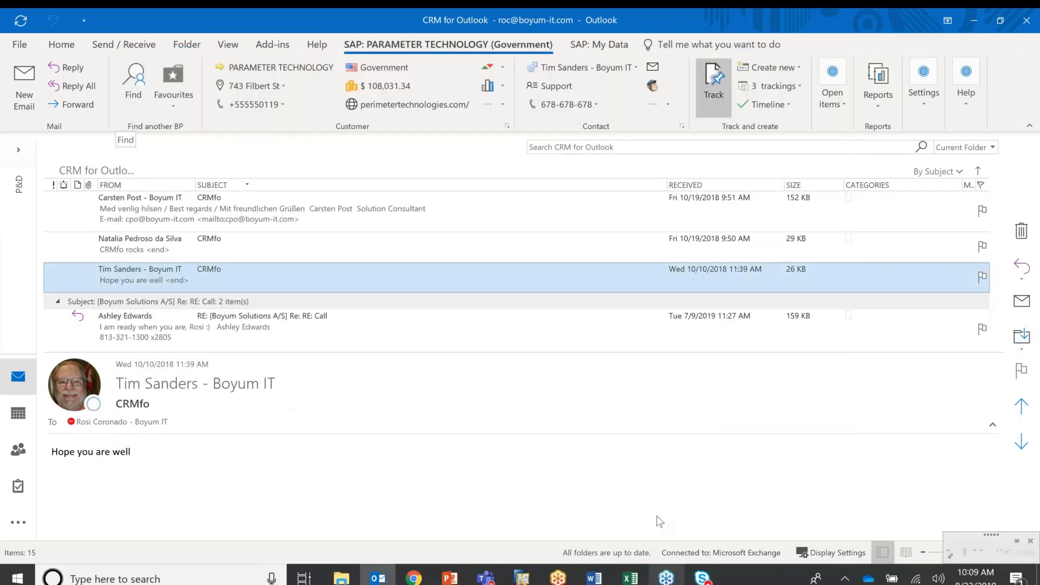
Switch to SAP Business One and display the last sales order record
left_click(522, 578)
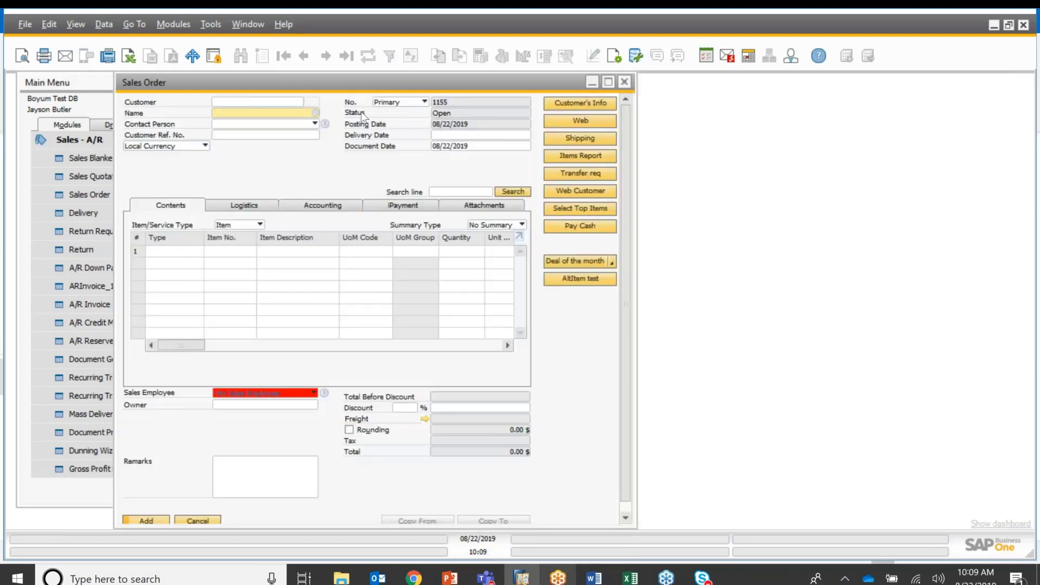
key("ctrl+f")
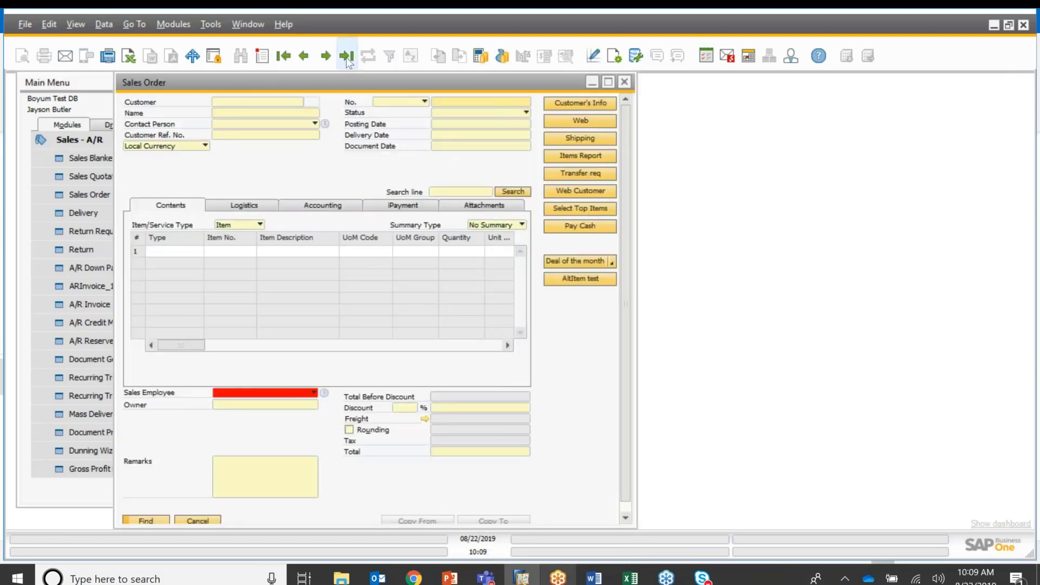
left_click(347, 56)
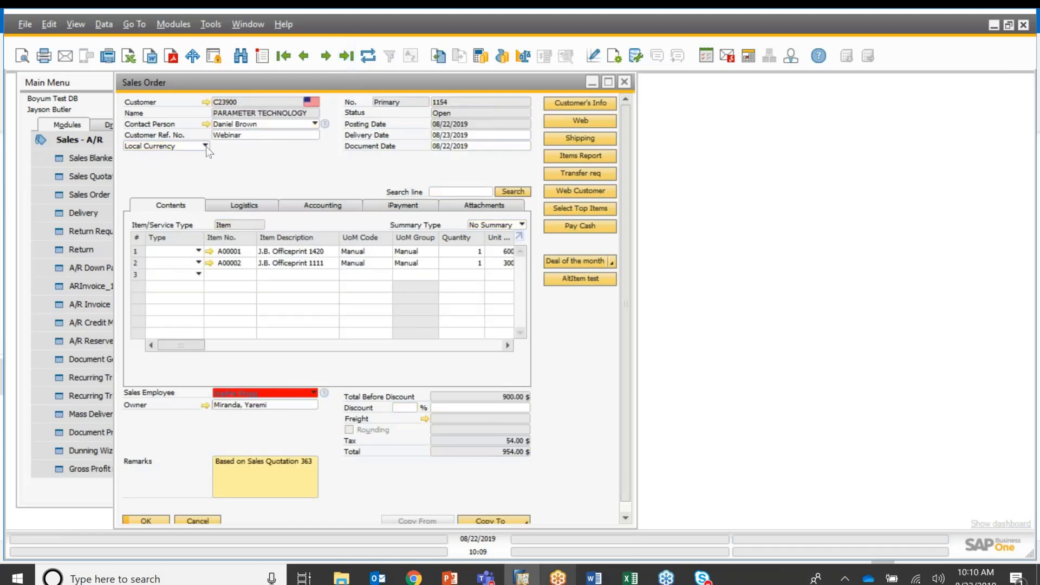
View the sales order's relationship map to check its link to the base quotation, and close the map
right_click(251, 164)
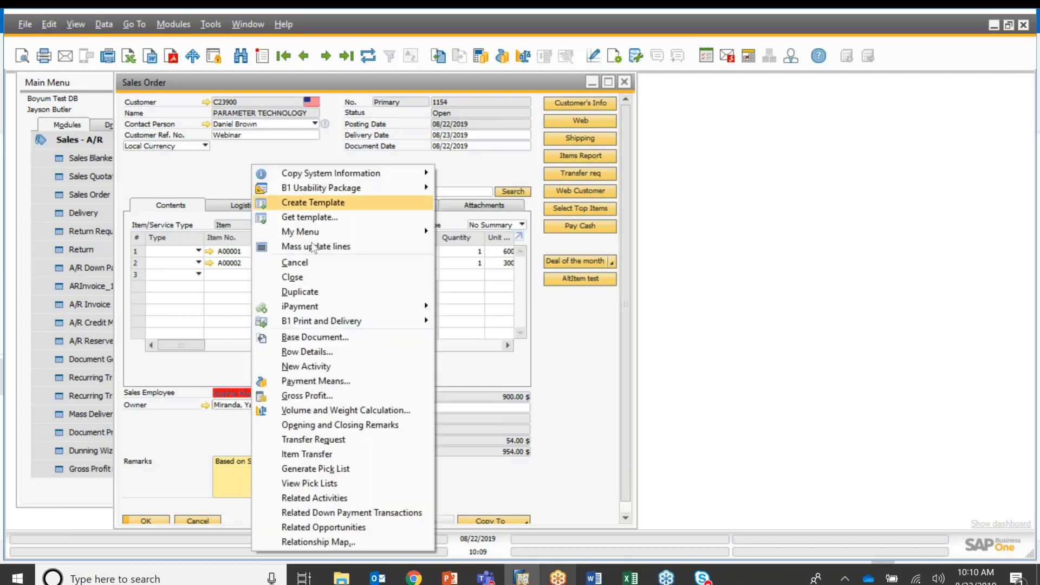
left_click(319, 542)
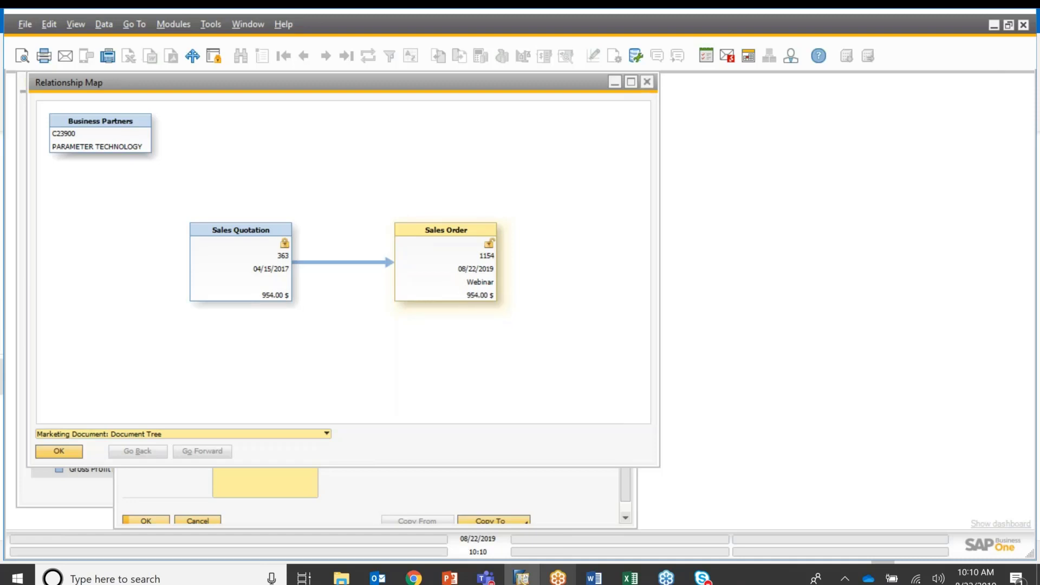
left_click(647, 82)
Add item A00003 (J.B. Officeprint 1186) as a new line on Sales Order 1154, update the order and close it
left_click_drag(426, 83, 547, 85)
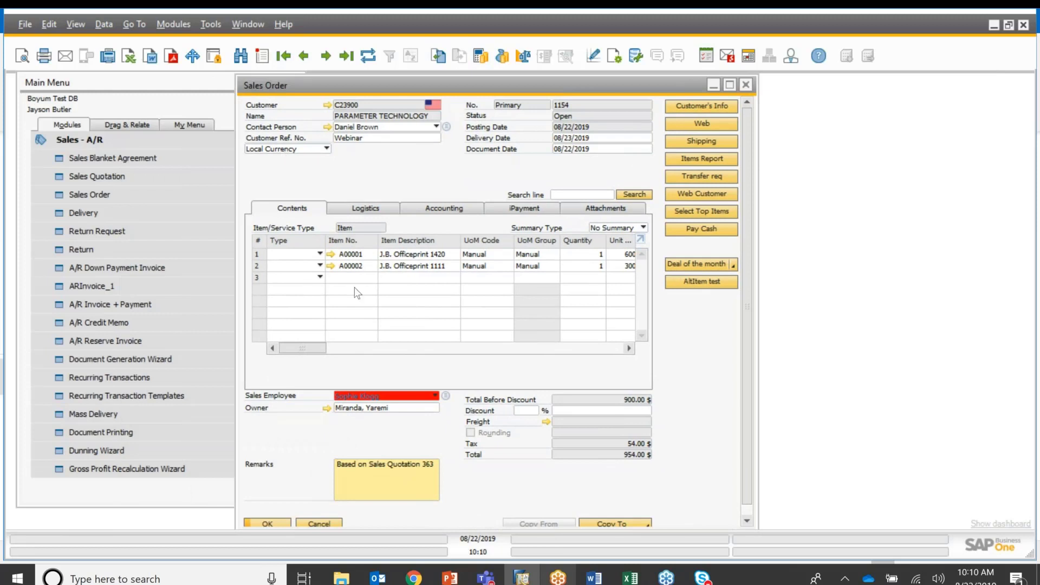
left_click(374, 280)
left_click(372, 278)
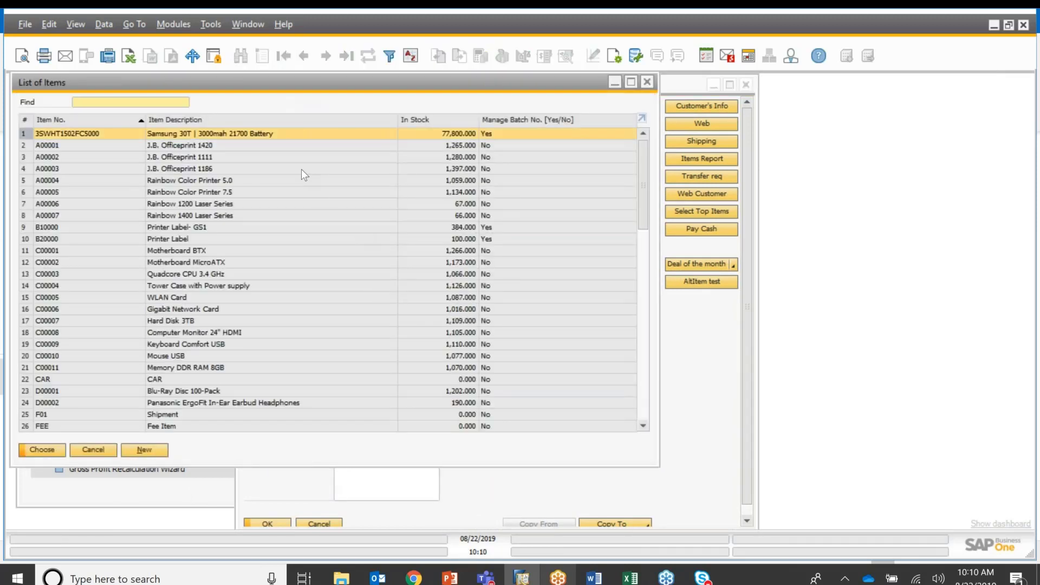
left_click(234, 167)
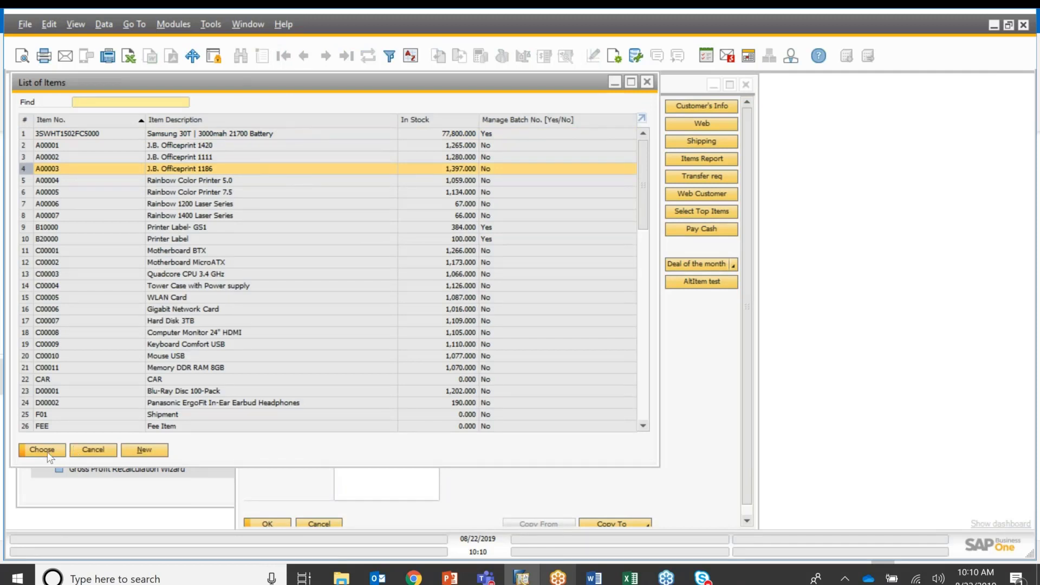
key("Return")
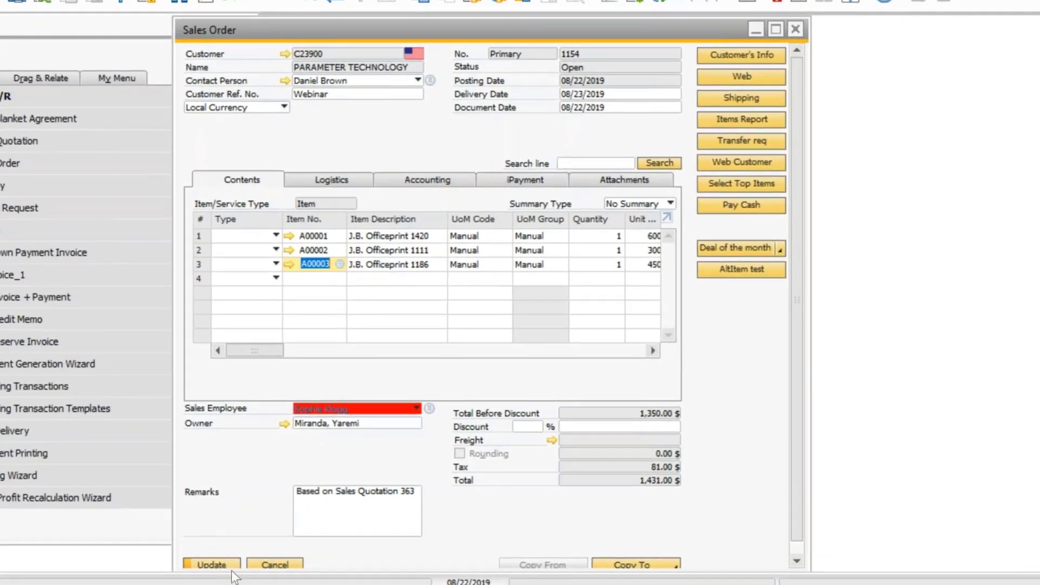
left_click(232, 568)
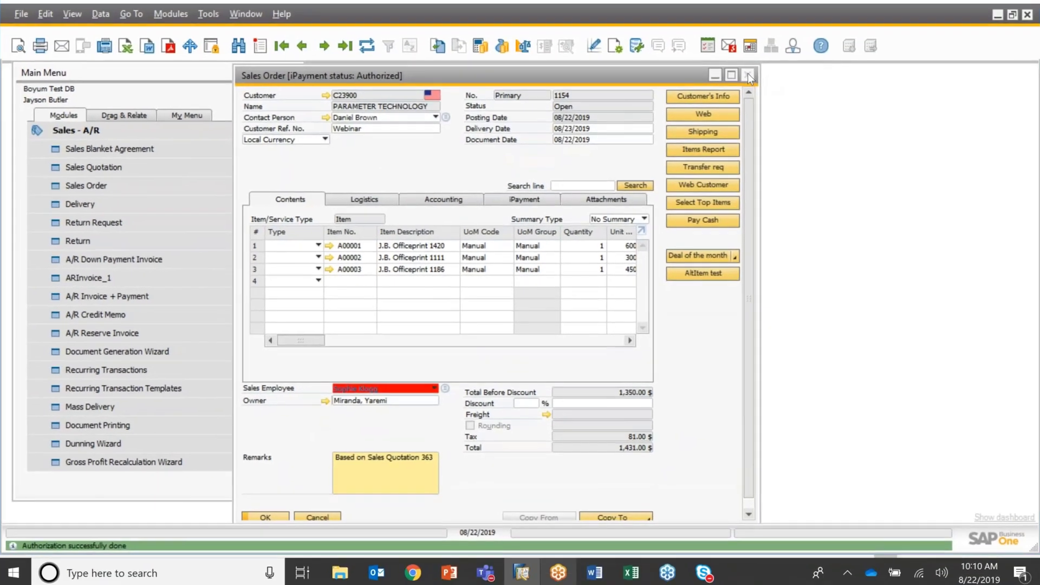
left_click(795, 29)
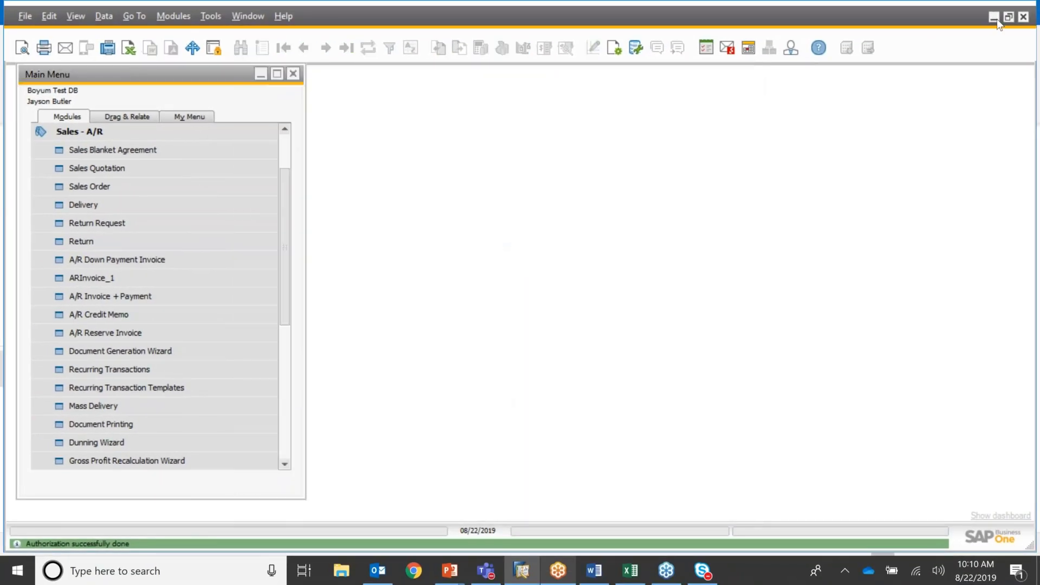
Return to Outlook, open Sales Order 1154 from PARAMETER TECHNOLOGY's open items to review its lines, and close it
left_click(996, 18)
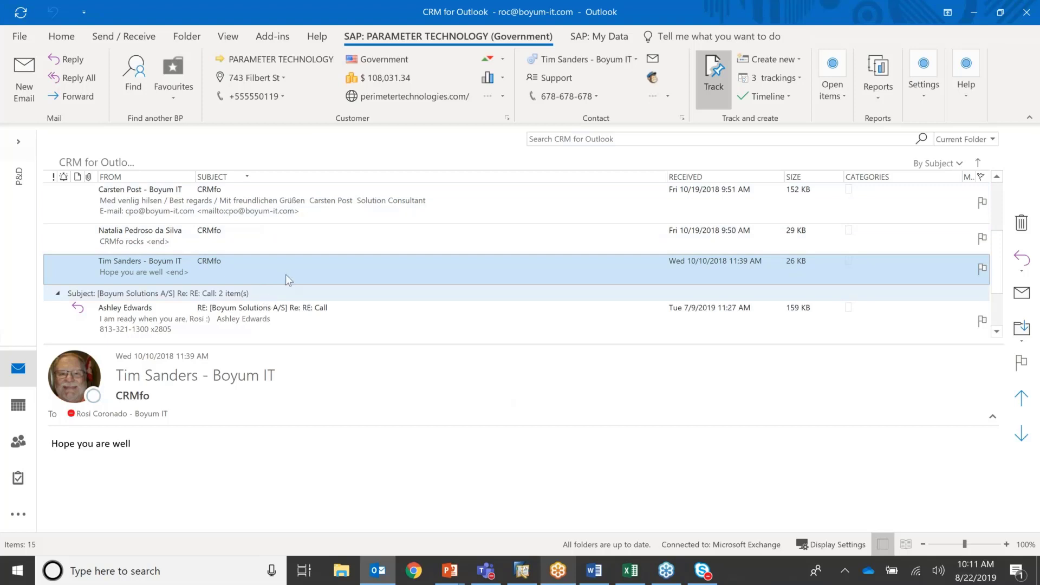
left_click(283, 241)
left_click(267, 278)
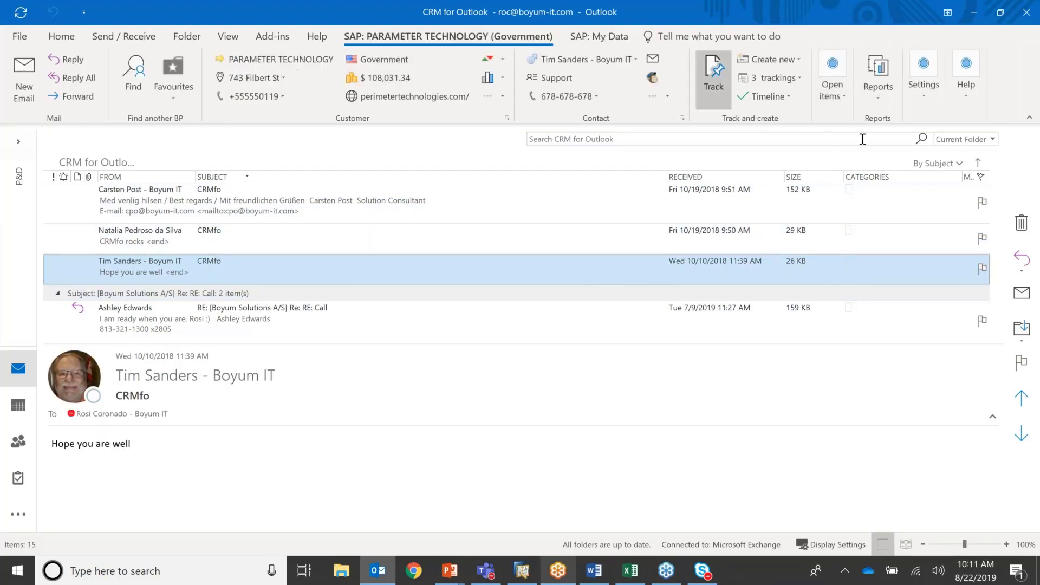
left_click(844, 96)
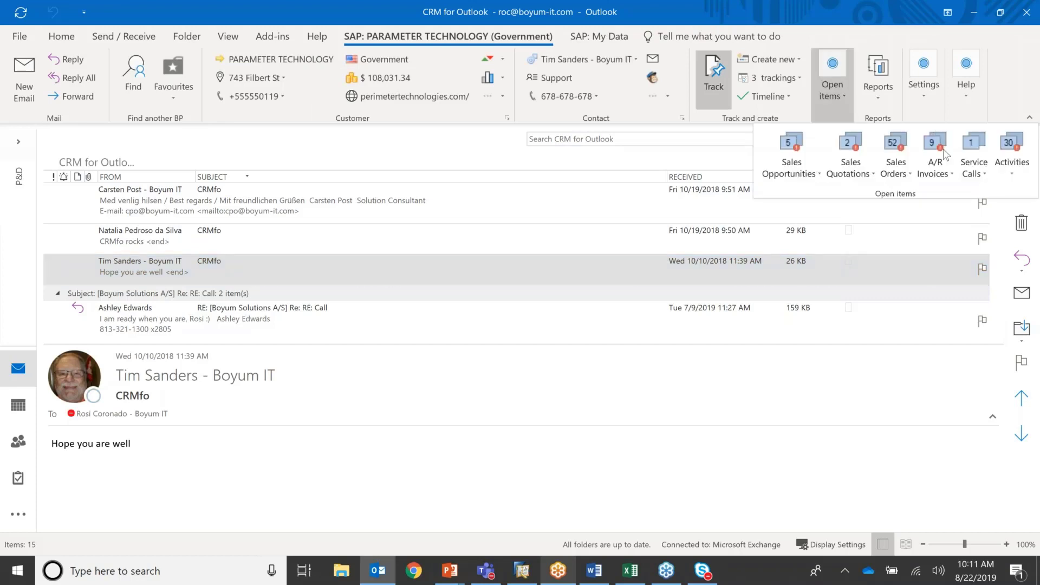
left_click(903, 170)
scroll(714, 466, "down", 10)
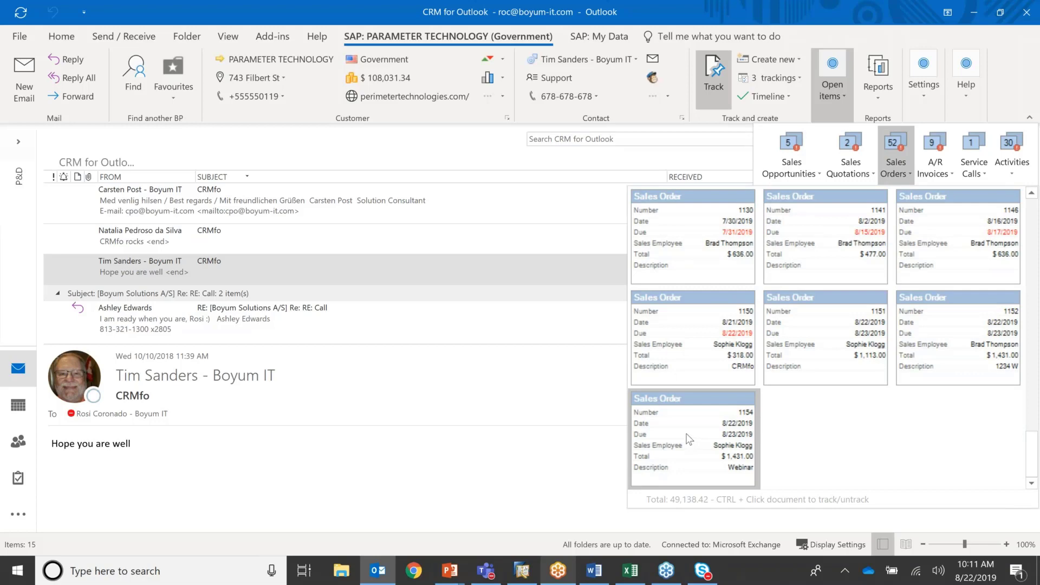
left_click(683, 435)
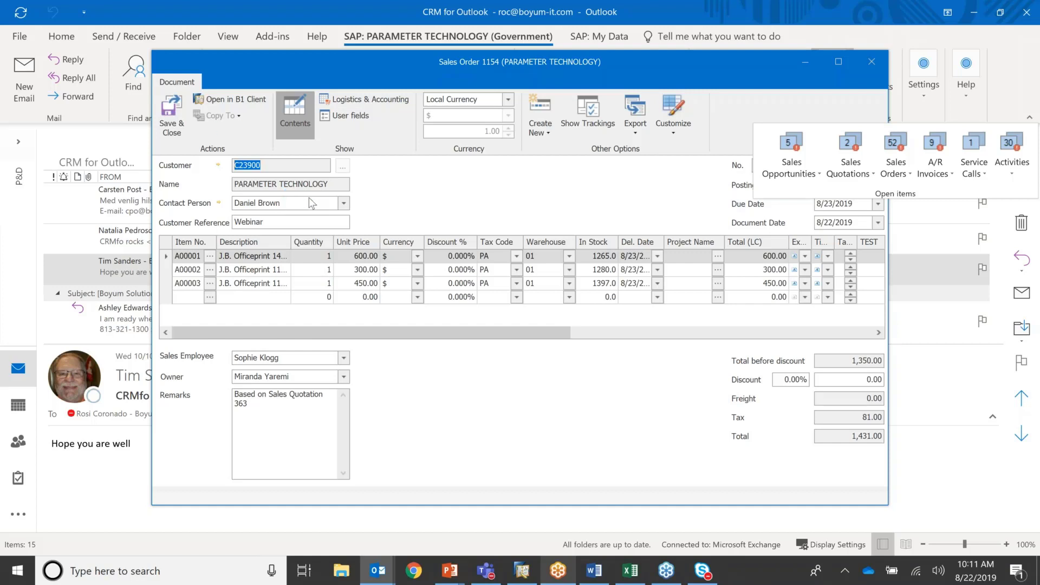
left_click(872, 63)
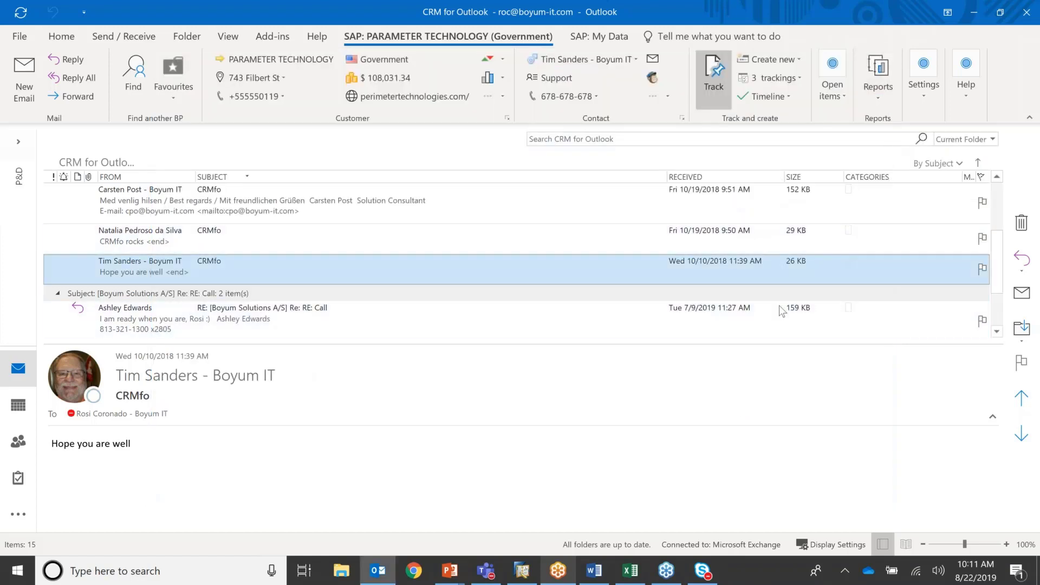
Create a new sales quotation for PARAMETER TECHNOLOGY with the customer reference Webinar_1
left_click(843, 93)
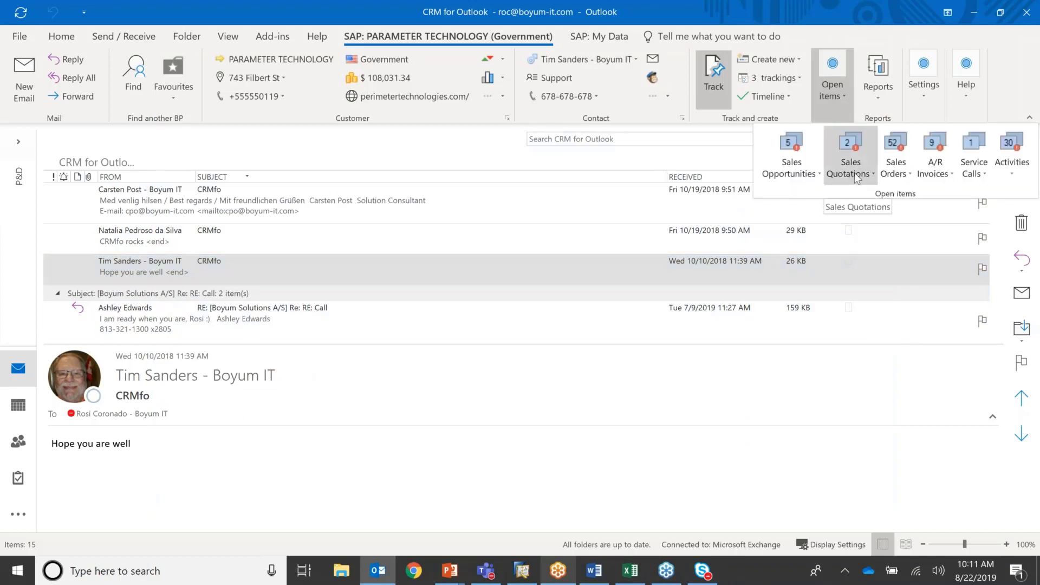
left_click(794, 60)
left_click(794, 60)
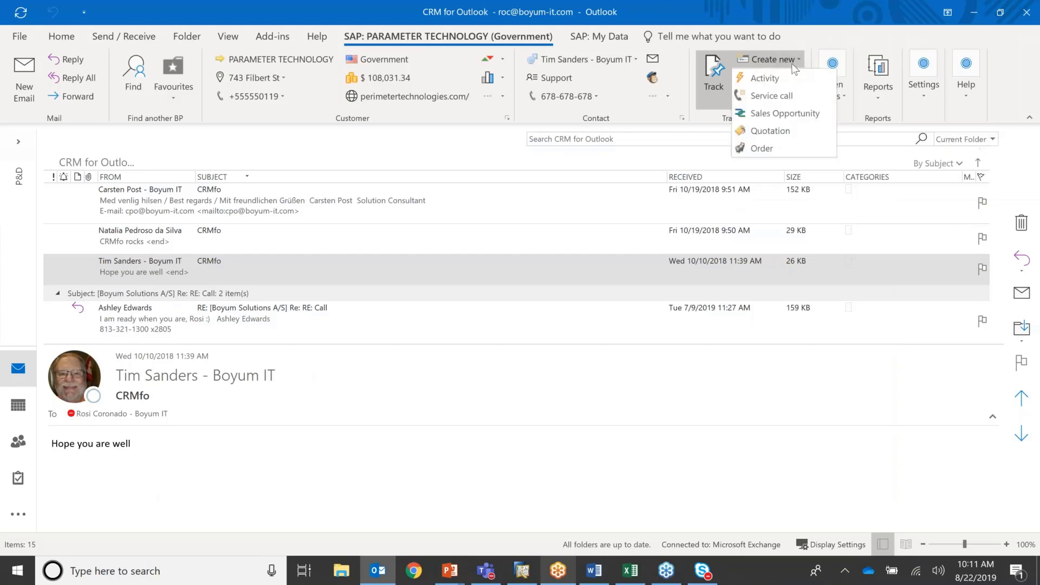
left_click(796, 133)
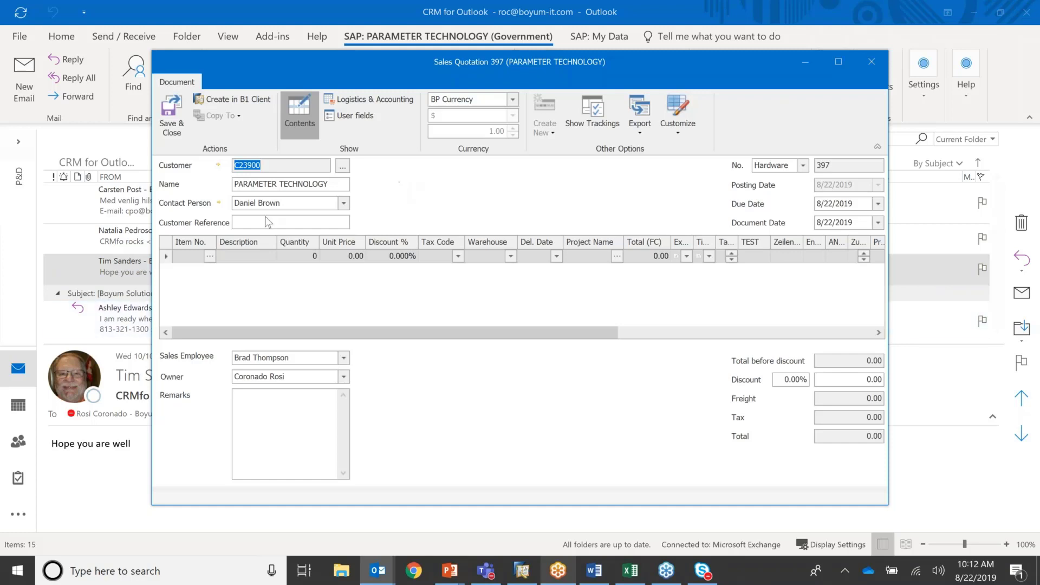
left_click(326, 223)
type("Webinar_1")
Add item A00002 (J.B. Officeprint 1111) to the first line of the new quotation
left_click(210, 256)
left_click(252, 194)
key("Return")
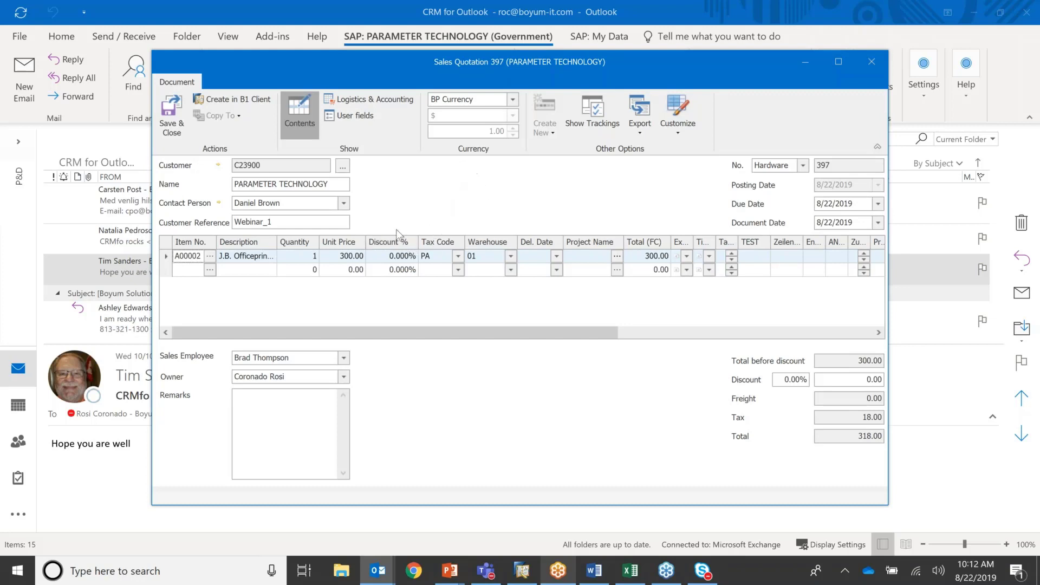
Save and close the new quotation, reopen it from PARAMETER TECHNOLOGY's open sales quotations to review it, and close it
left_click(173, 118)
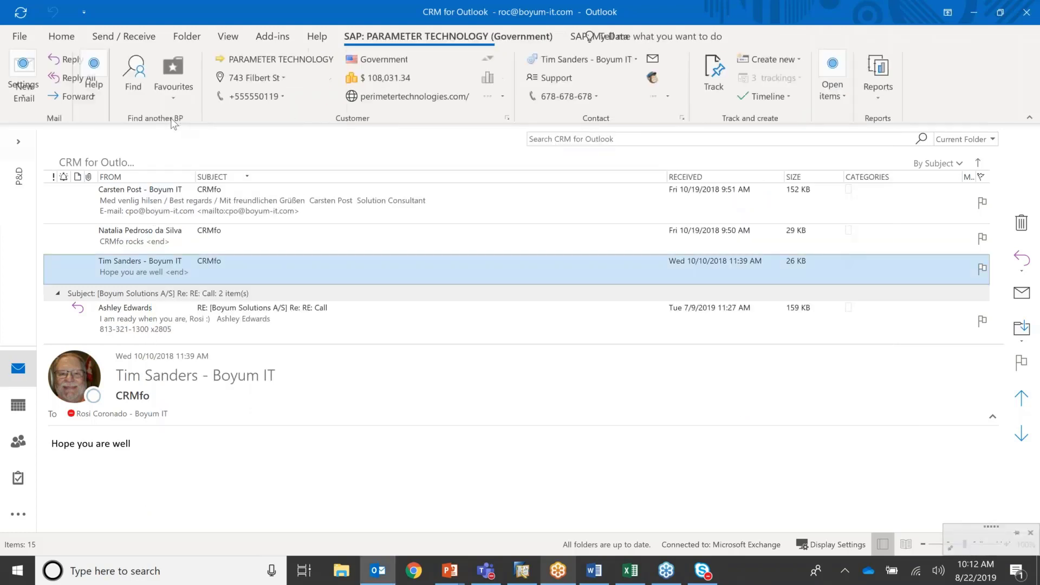
left_click(844, 93)
left_click(851, 150)
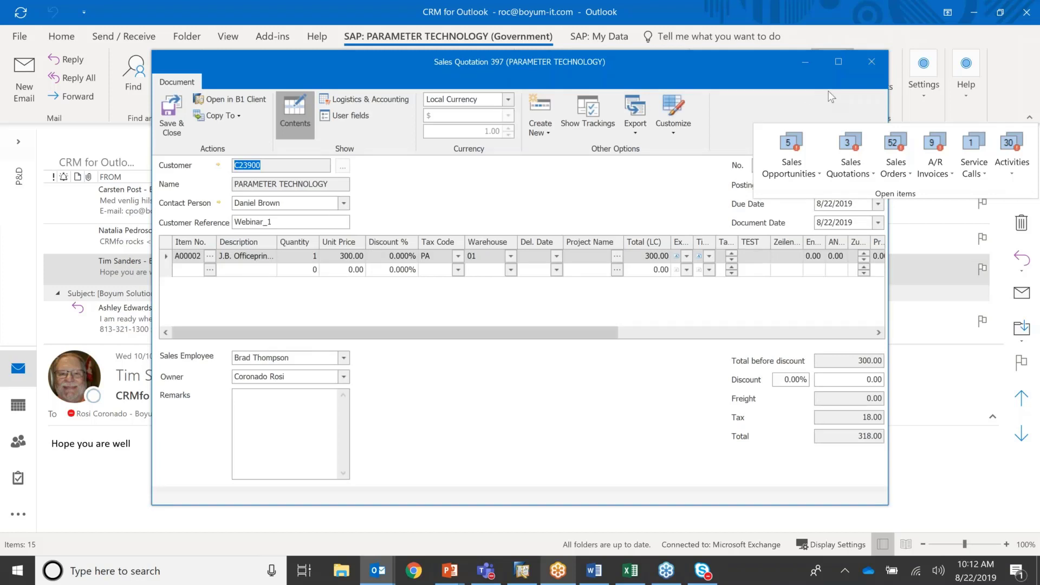
left_click(871, 62)
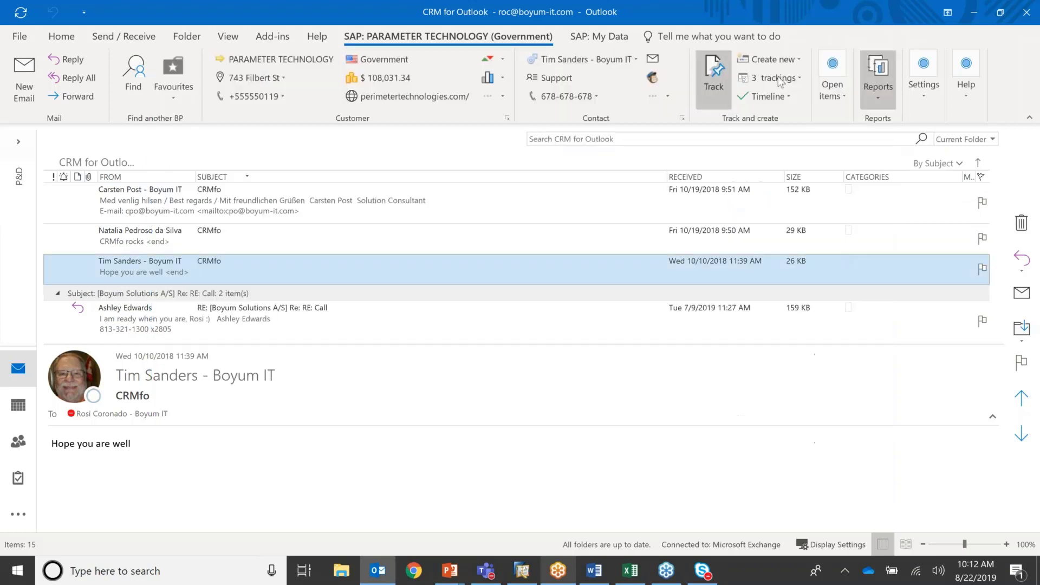
left_click(841, 93)
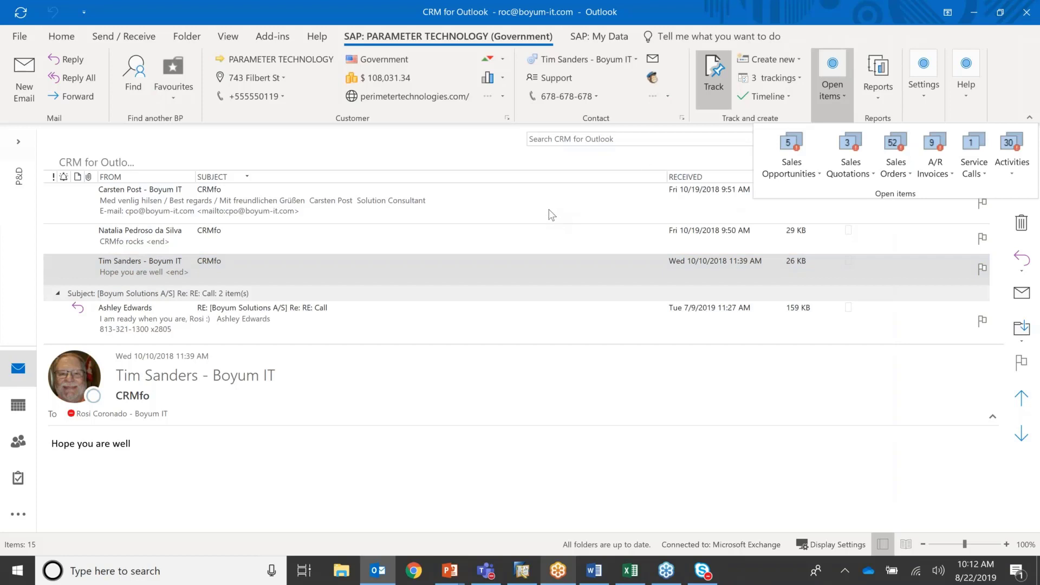
Create a new sales order for PARAMETER TECHNOLOGY with item A00003 (J.B. Officeprint 1186) on the first line
left_click(793, 63)
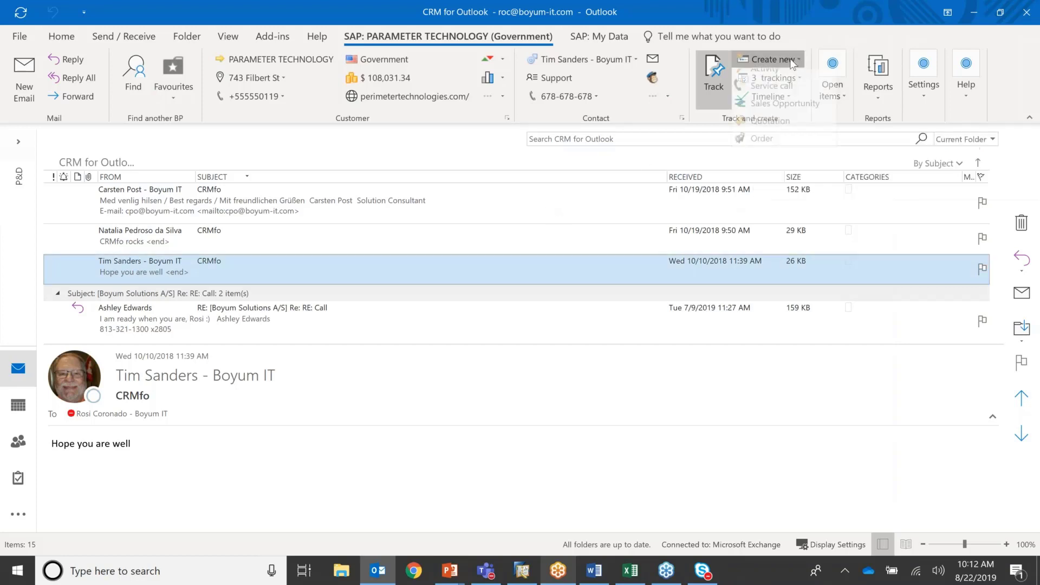
left_click(774, 149)
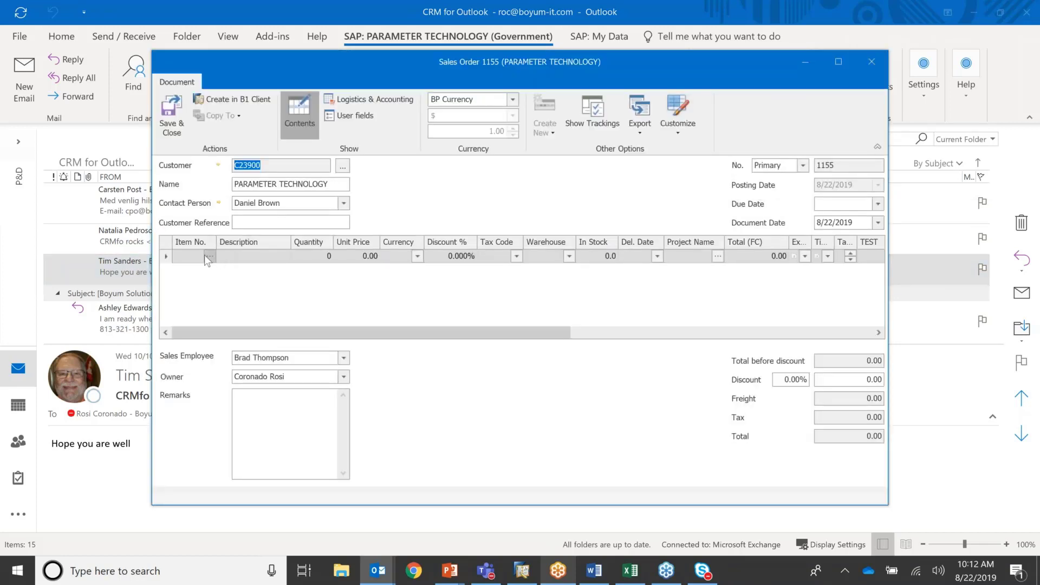
left_click(209, 257)
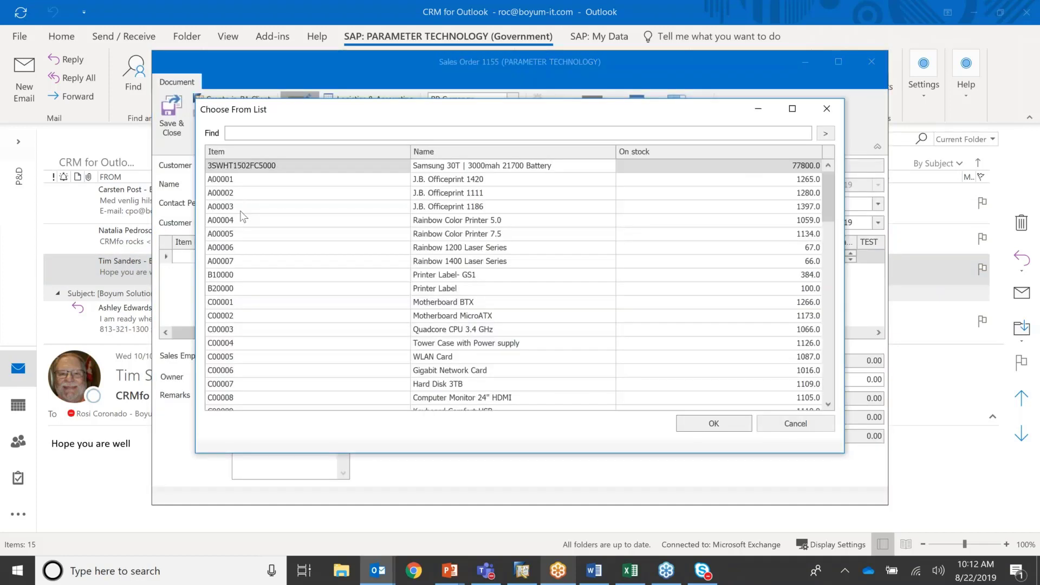
left_click(298, 206)
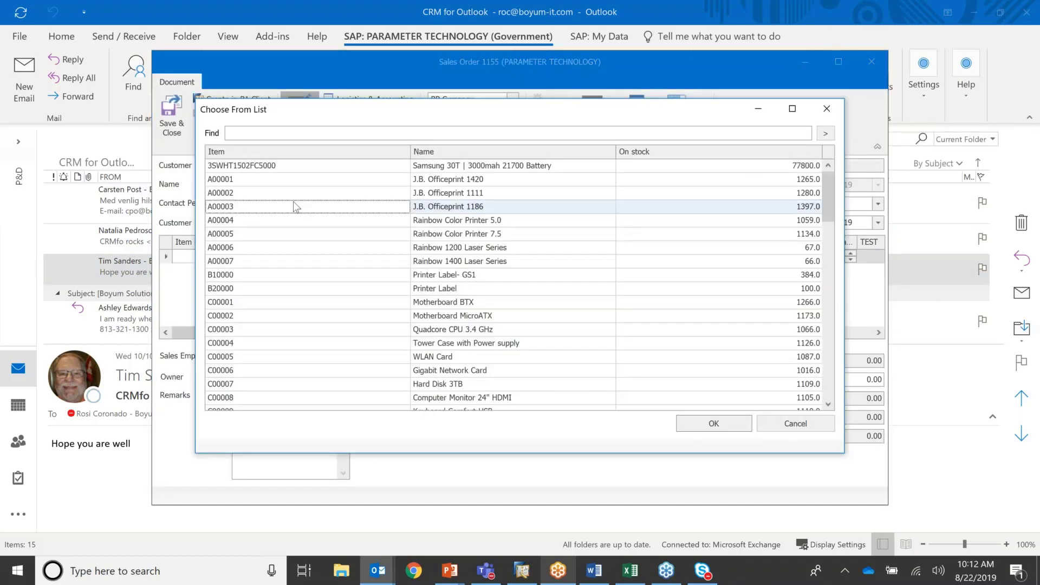
left_click(730, 429)
Set the new sales order's due date to 8/23/2019, then save and close the order
left_click(878, 203)
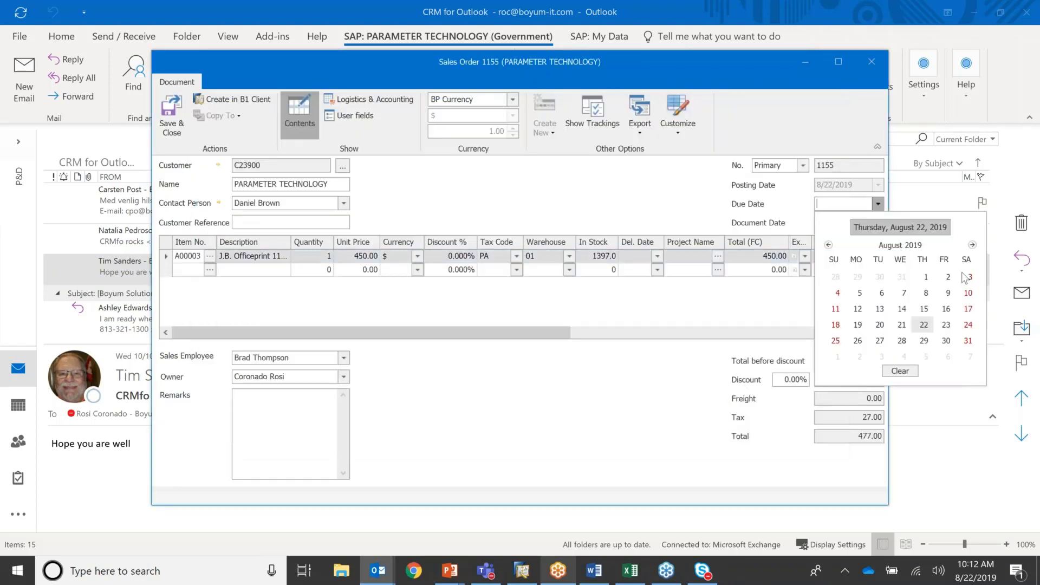
left_click(946, 325)
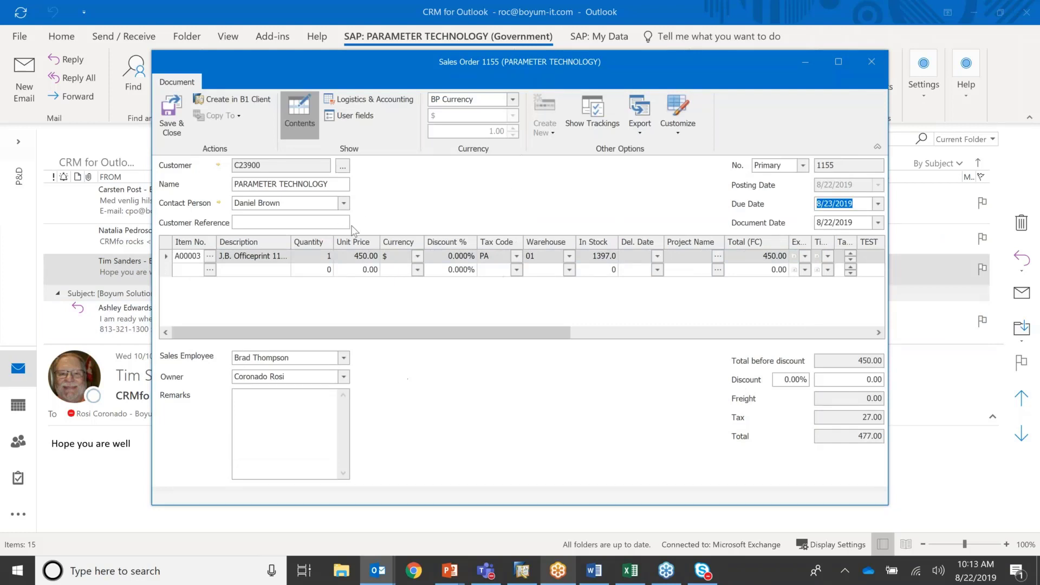
left_click(171, 120)
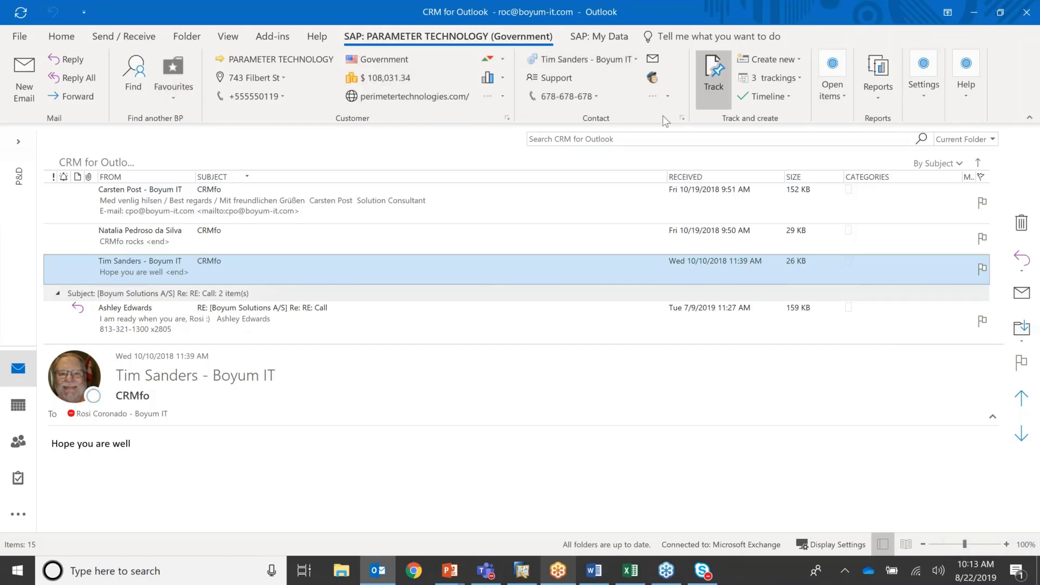
Run the Last 10 Items report for PARAMETER TECHNOLOGY, review its rows, and close it
left_click(880, 95)
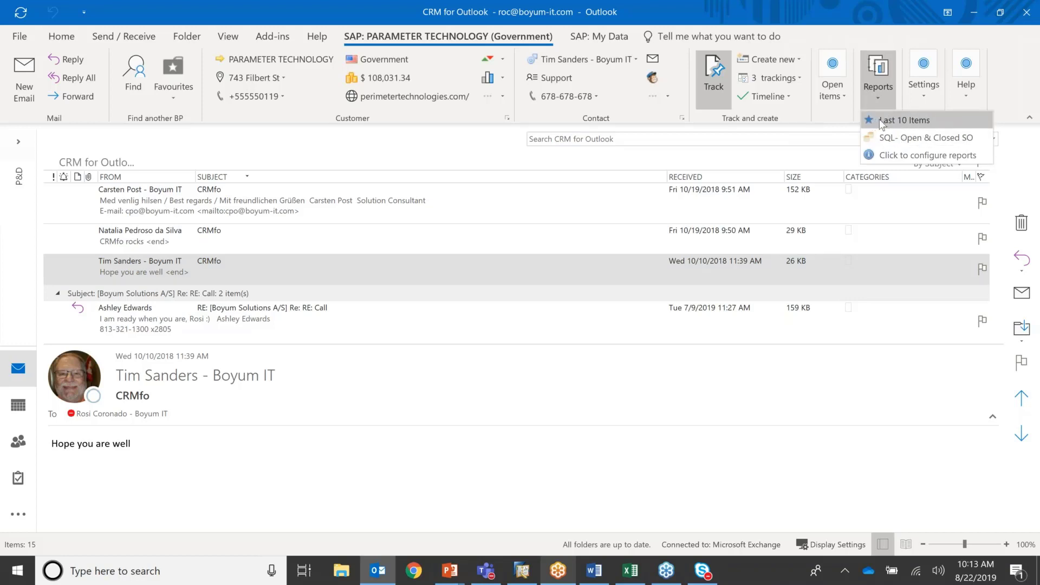
left_click(881, 120)
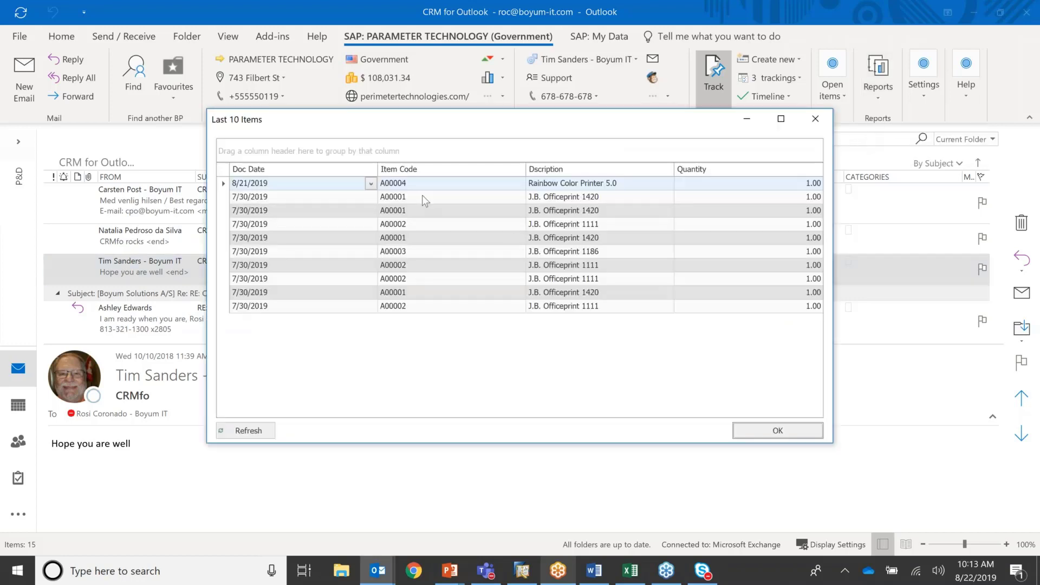
left_click(819, 127)
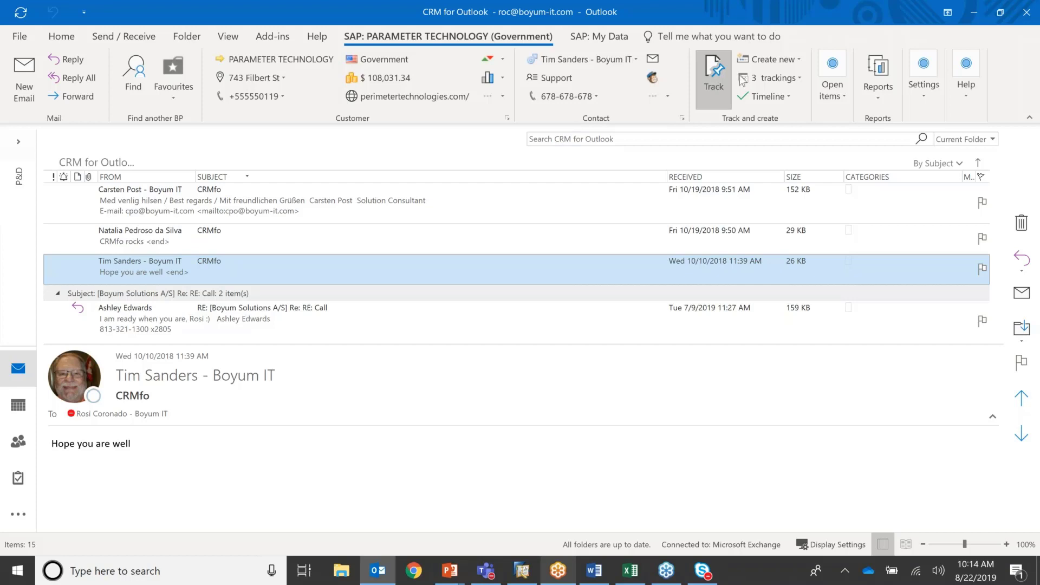
Open the full list of PARAMETER TECHNOLOGY's tracked e-mails, highlight the message text of the "demo" e-mail, and close the list
left_click(795, 79)
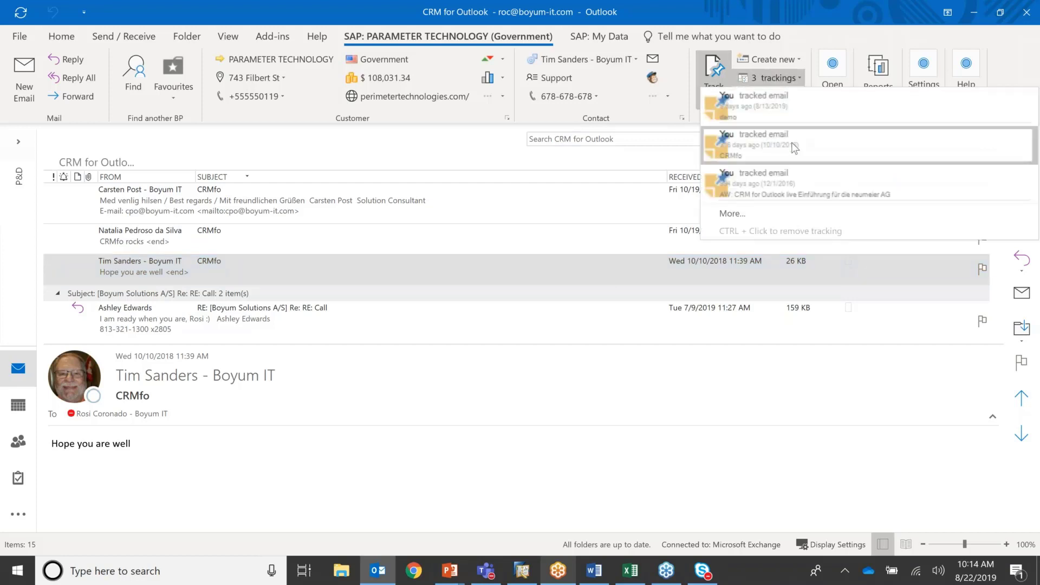
left_click(791, 214)
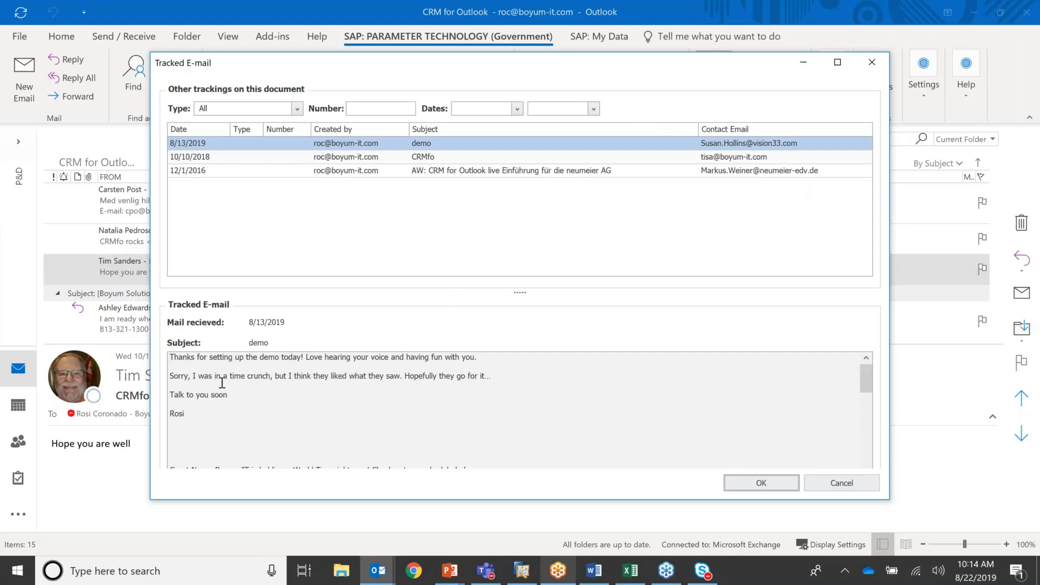
left_click_drag(182, 424, 169, 349)
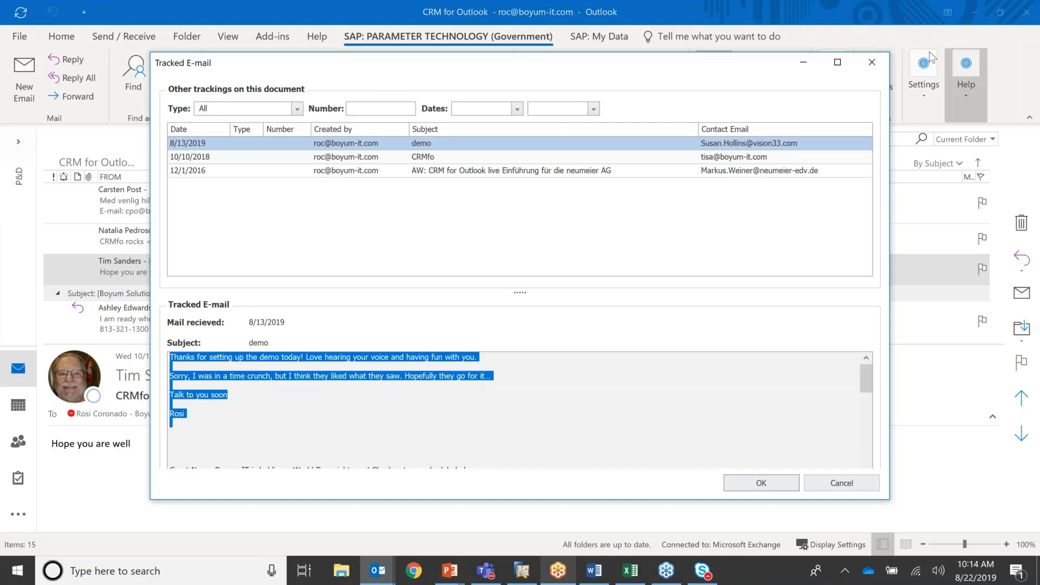
left_click(873, 62)
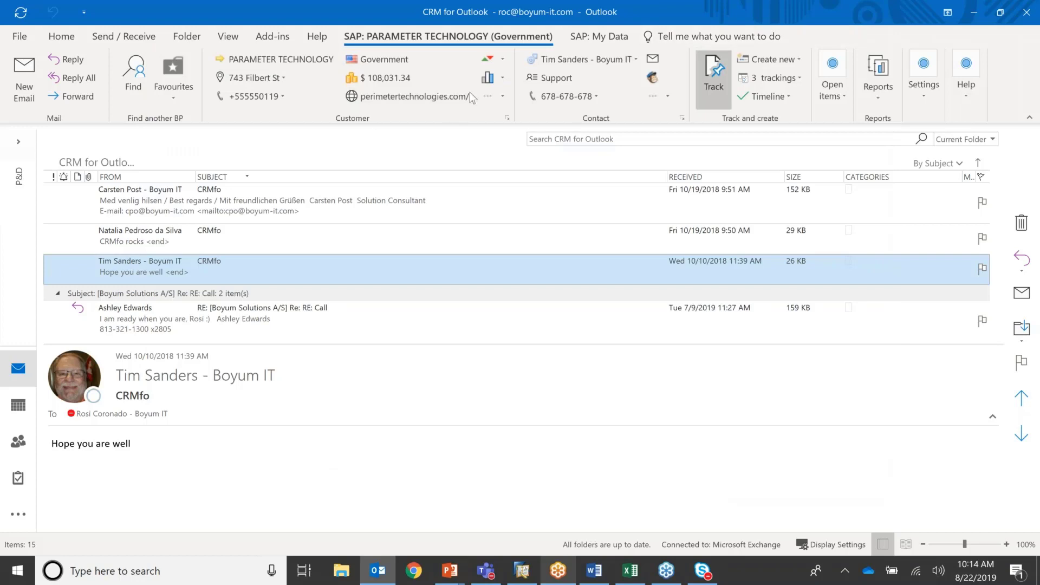
Switch to the SAP: My Data view and look over the record types that can be created there
left_click(592, 41)
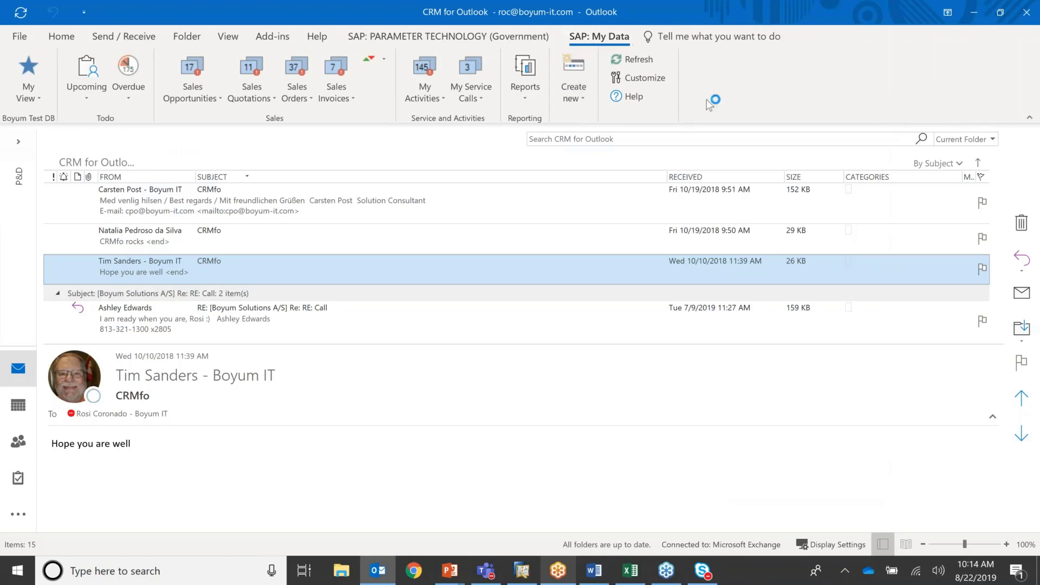
left_click(582, 93)
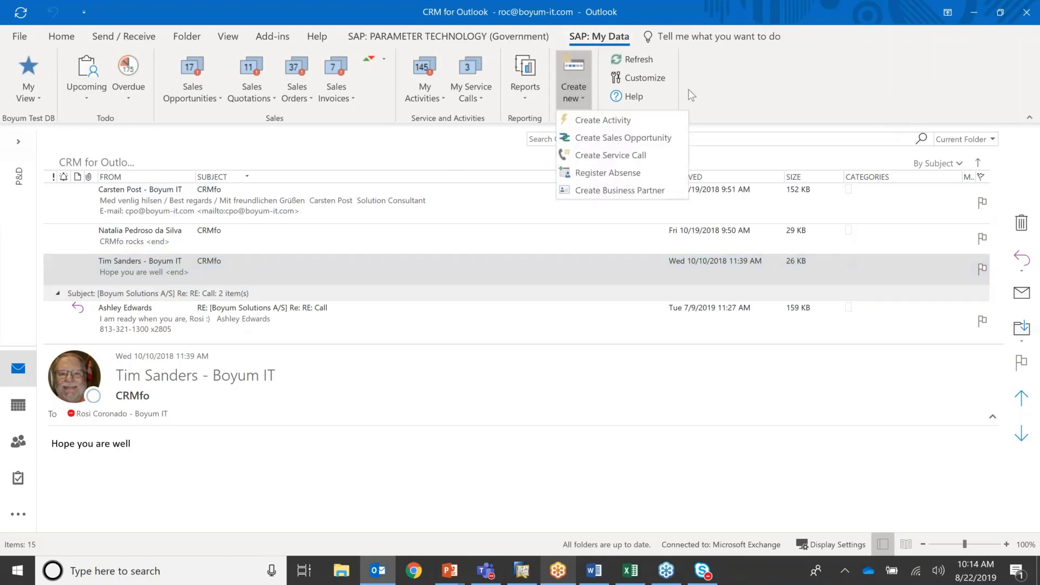
left_click(793, 91)
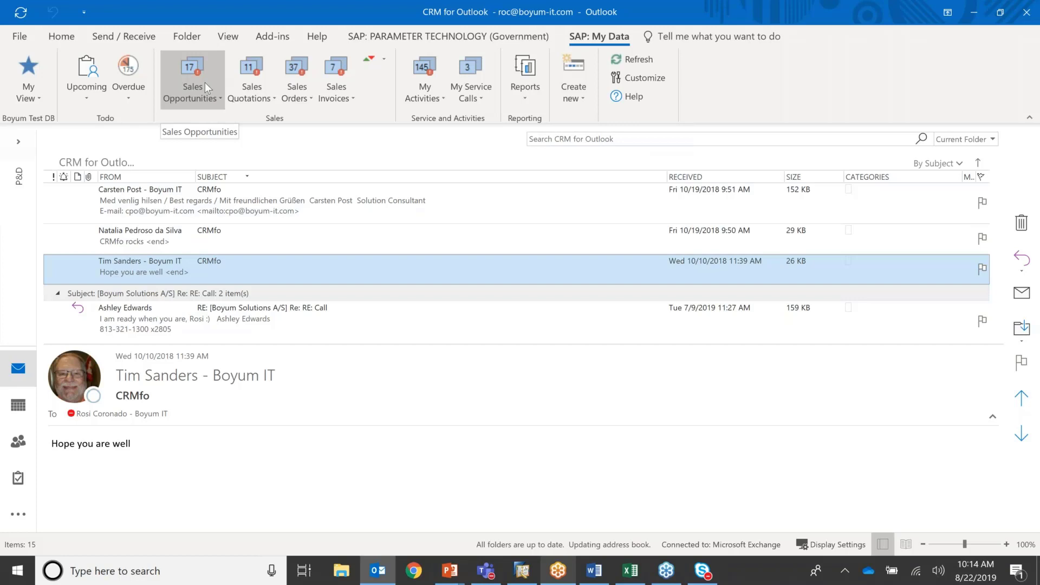
Browse my sales quotations, open Sales Quotation 391 for MASHINA CORPORATION to review it, and close it
left_click(248, 84)
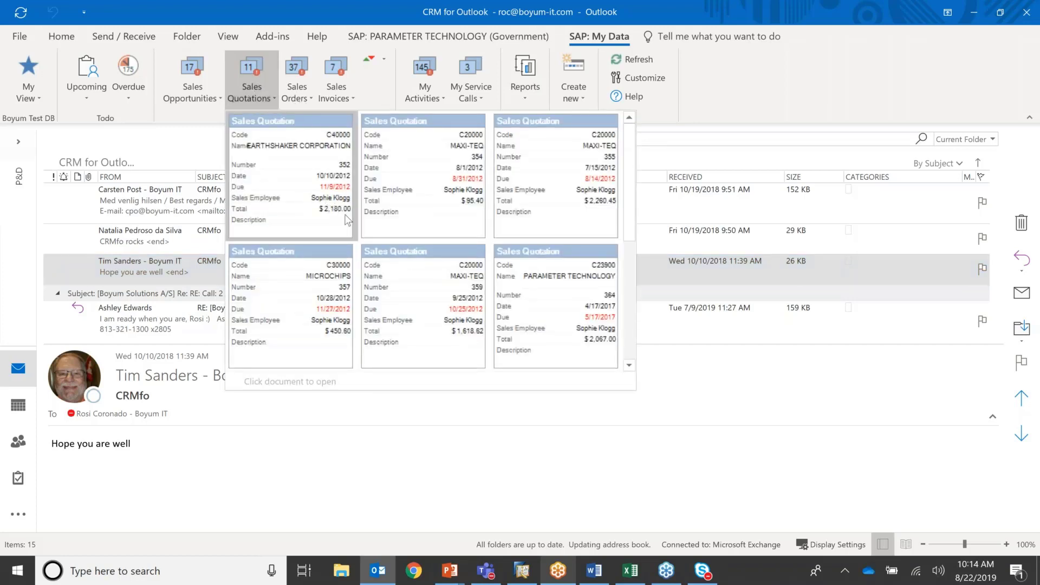
left_click_drag(631, 222, 633, 275)
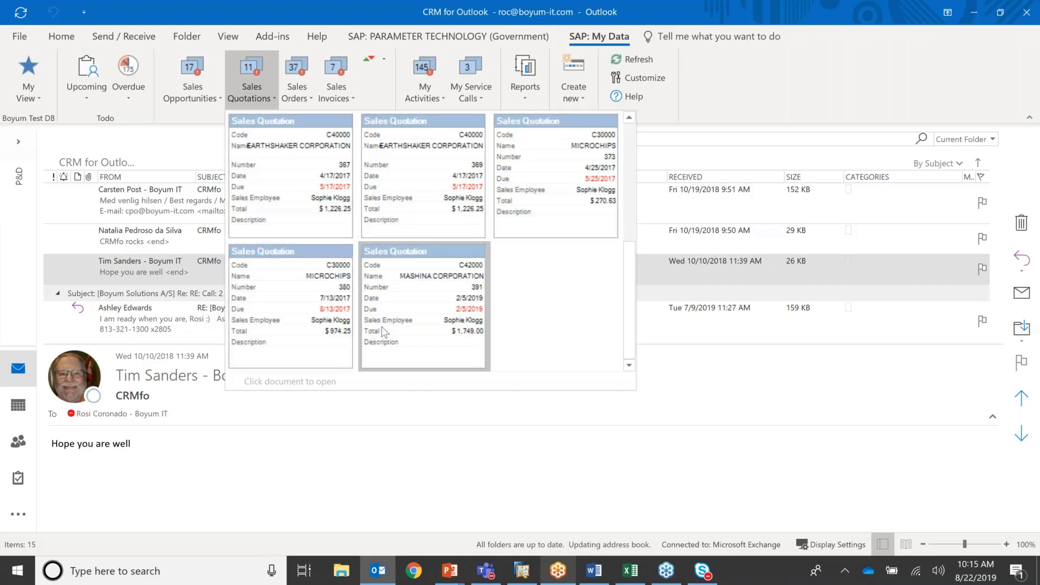
left_click(418, 297)
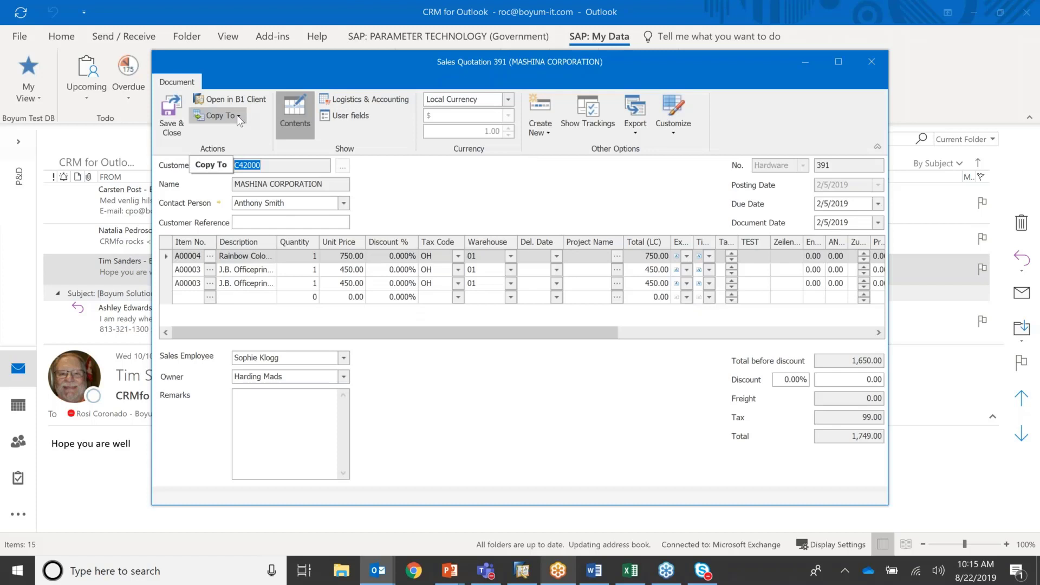
left_click(873, 64)
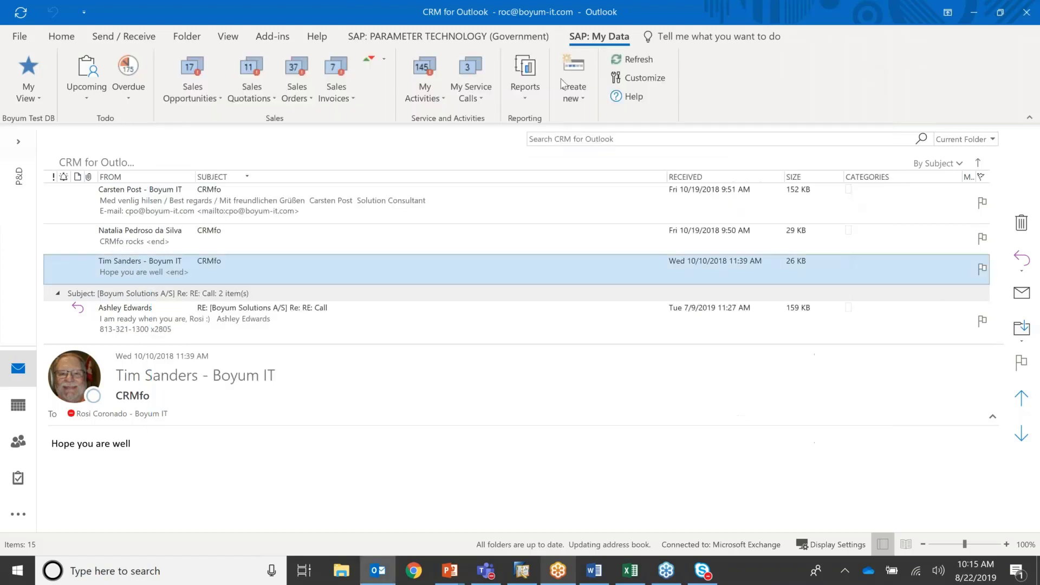
Review my overall sales performance figures and look through the complete list of overdue items
left_click(376, 58)
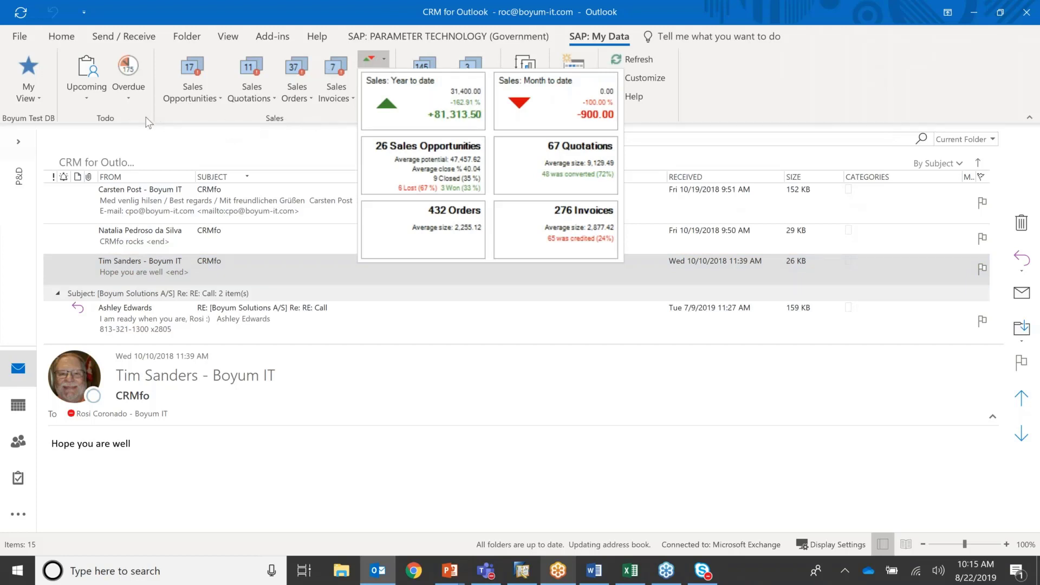
left_click(129, 97)
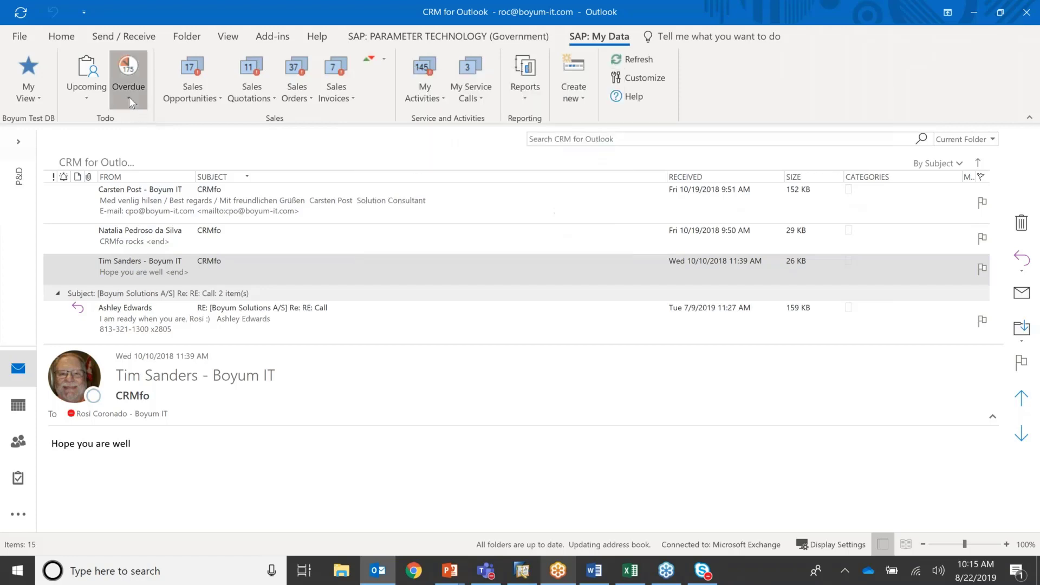
left_click(128, 97)
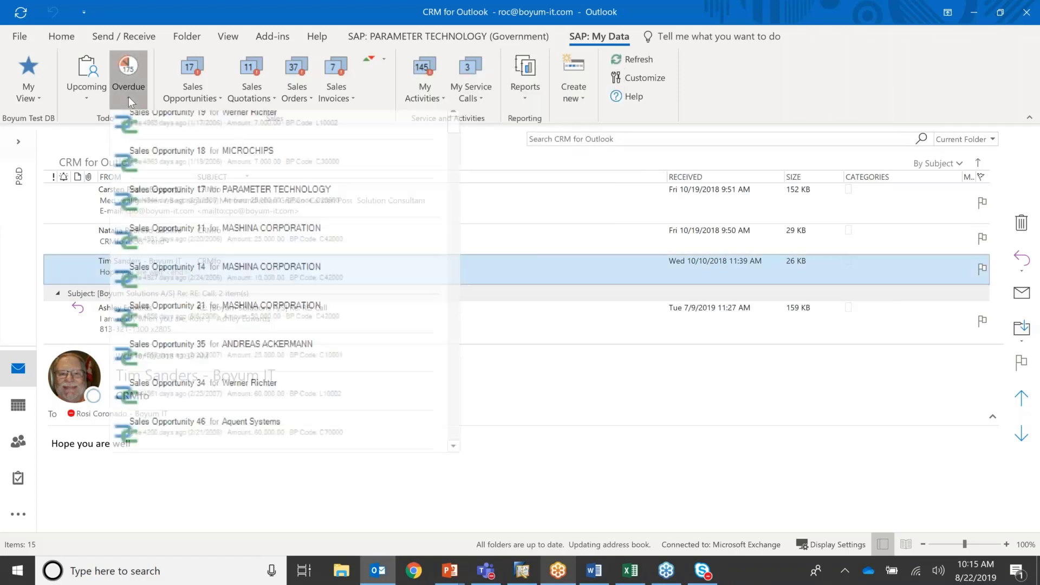
left_click(126, 77)
scroll(233, 177, "down", 15)
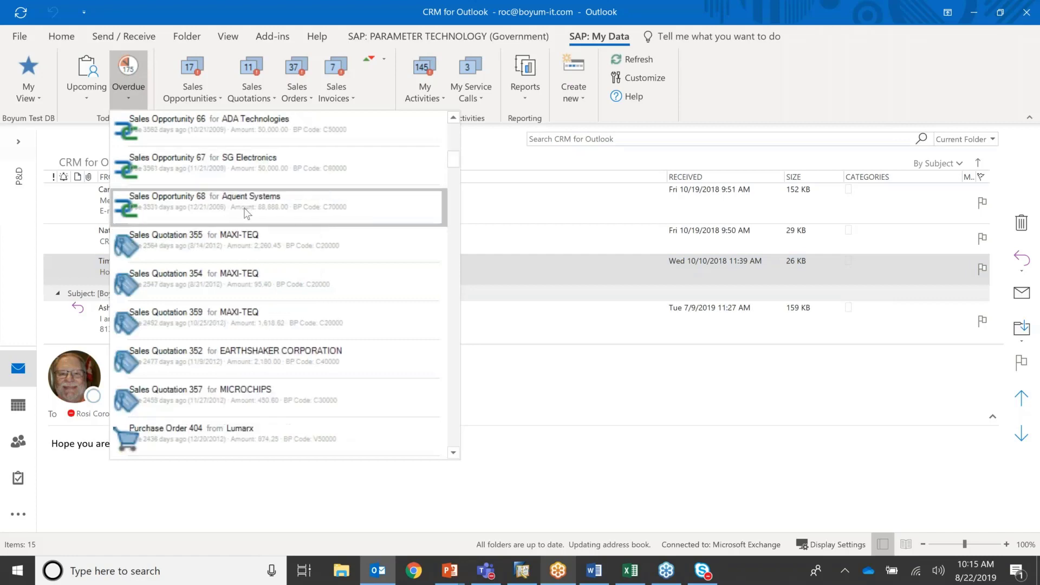
scroll(257, 228, "down", 20)
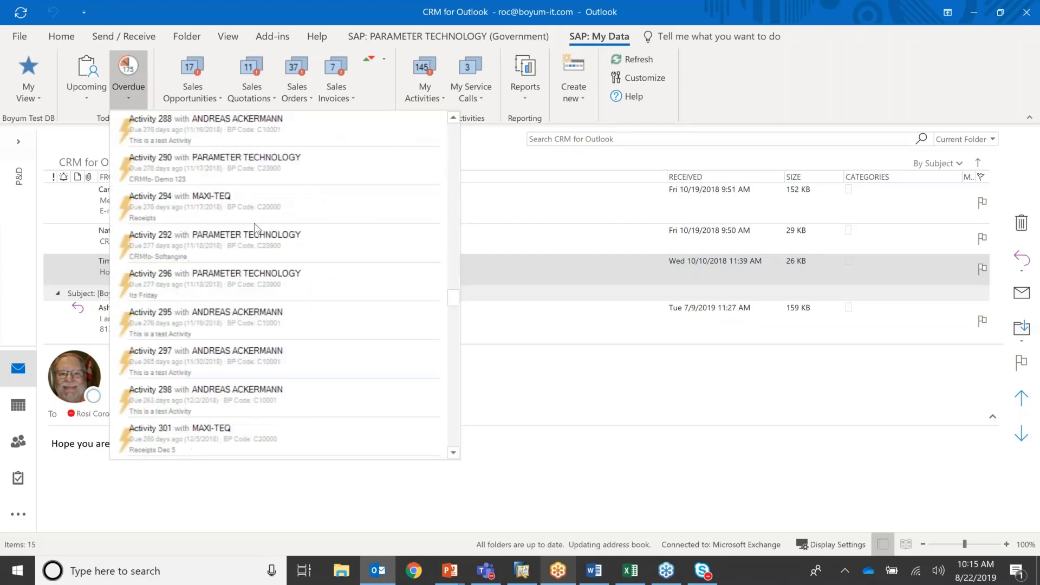
scroll(256, 228, "up", 20)
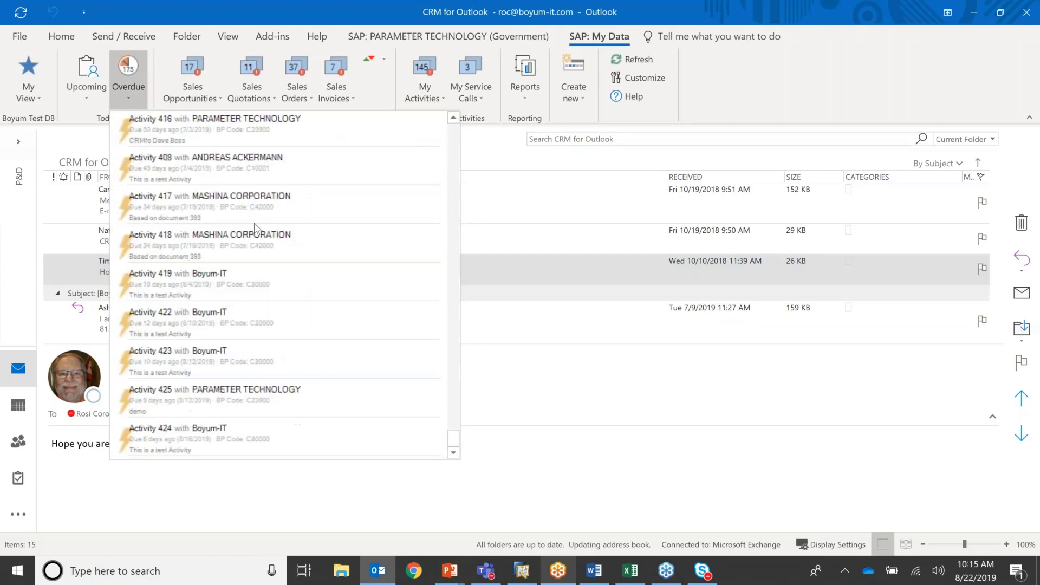
scroll(257, 215, "up", 20)
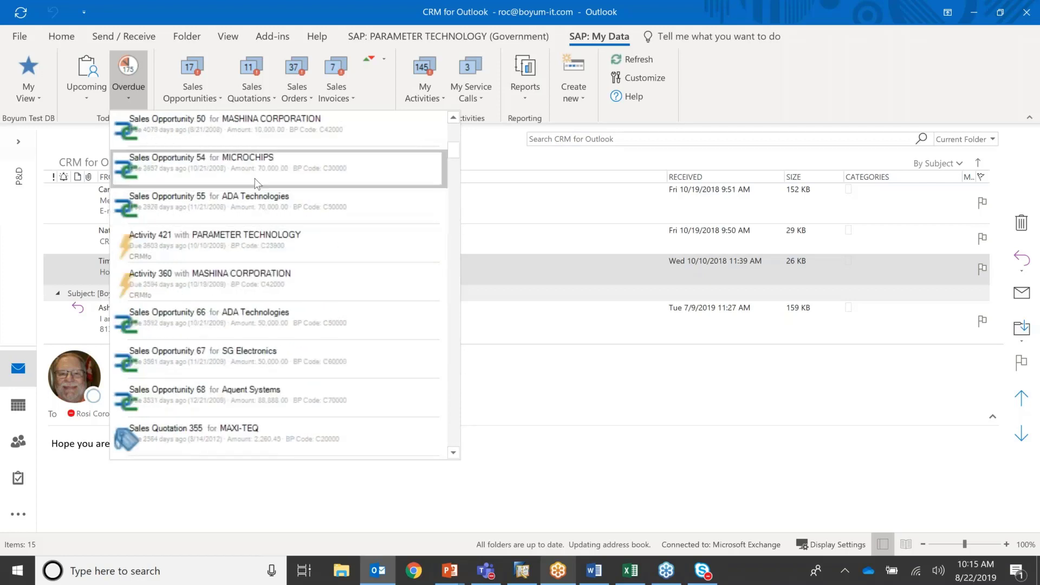
scroll(263, 222, "up", 10)
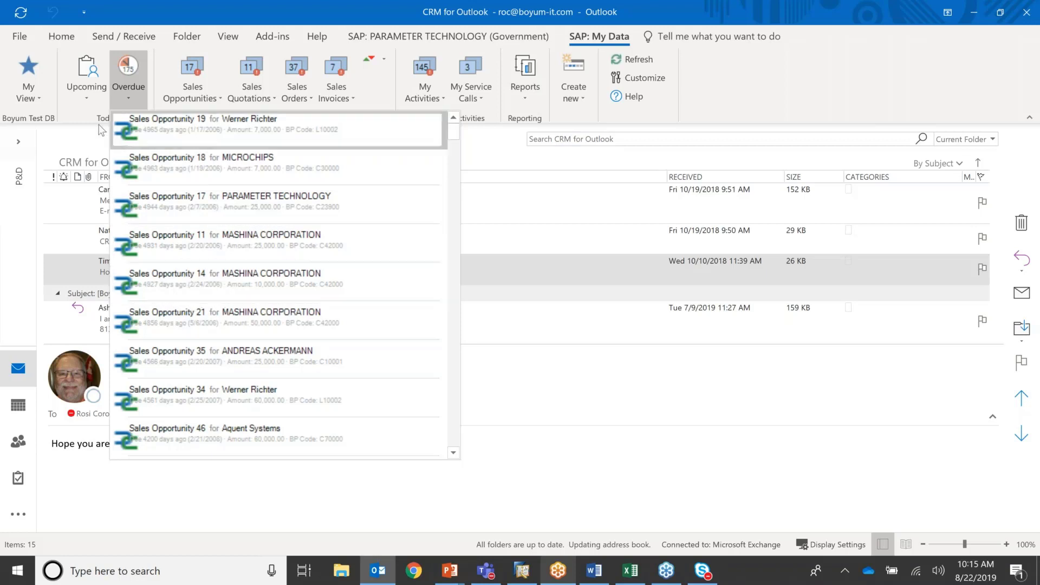
Check the upcoming to-do items and return to PARAMETER TECHNOLOGY's customer data
left_click(84, 93)
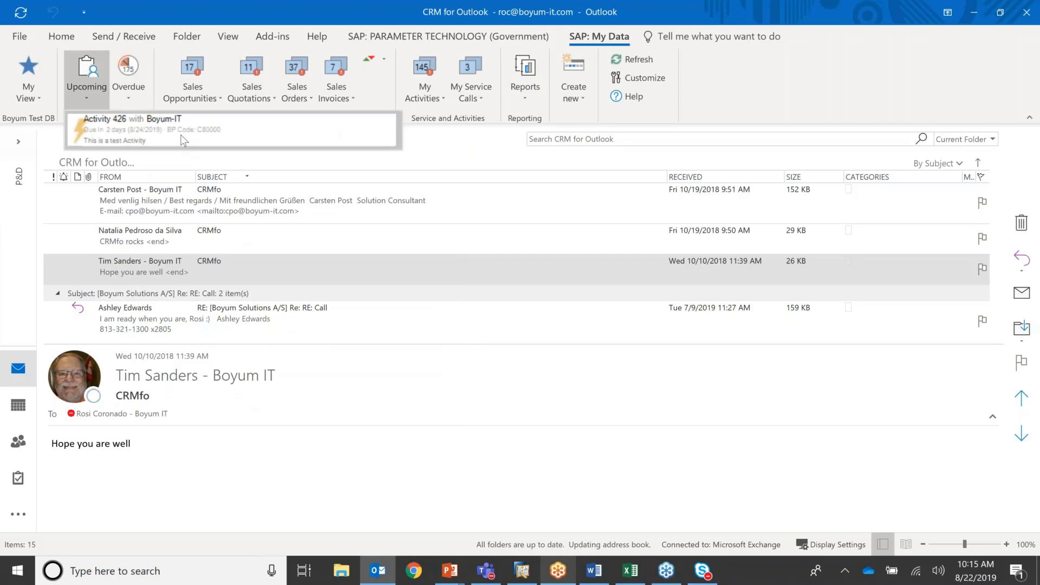
left_click(411, 37)
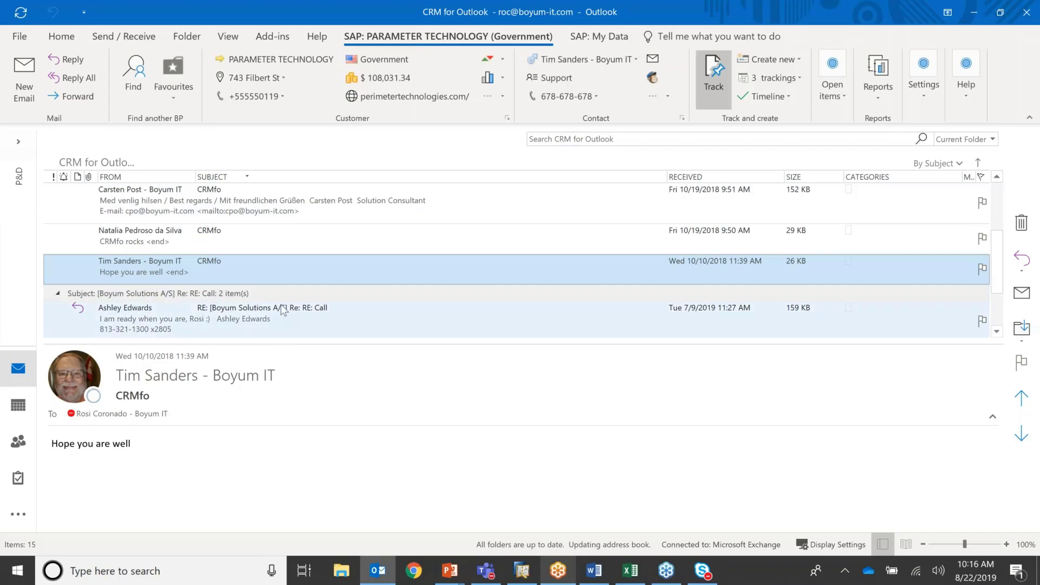
Search the business partners for "max" to bring up MAXI-TEQ's details and contacts
left_click(128, 72)
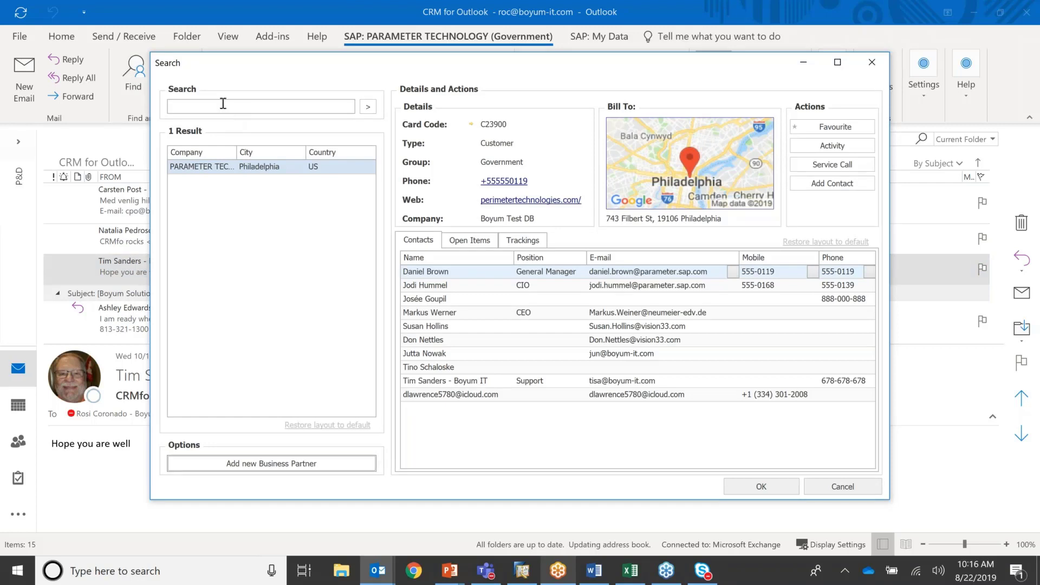
left_click(231, 107)
type("max")
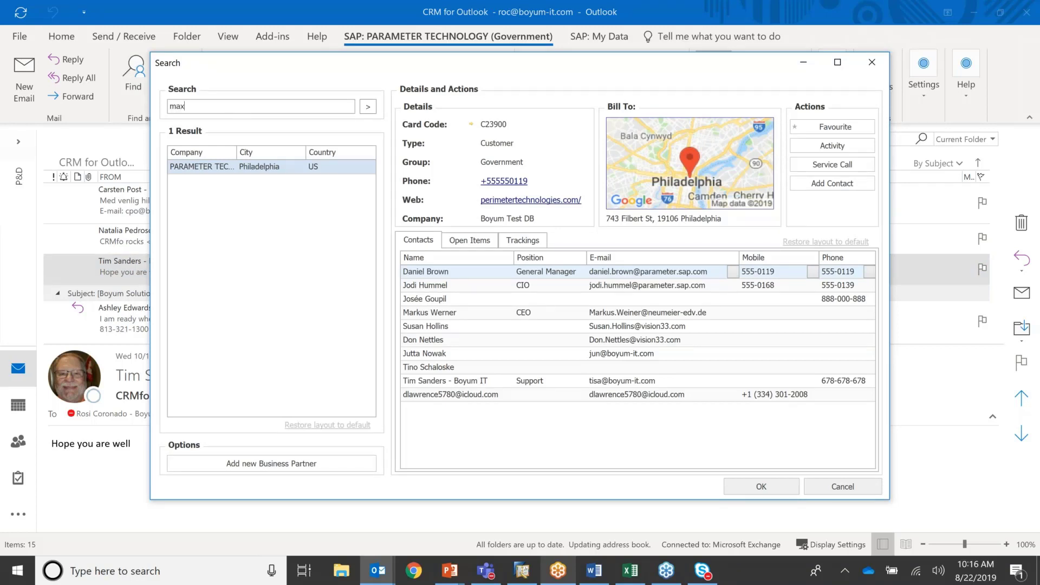
left_click(369, 108)
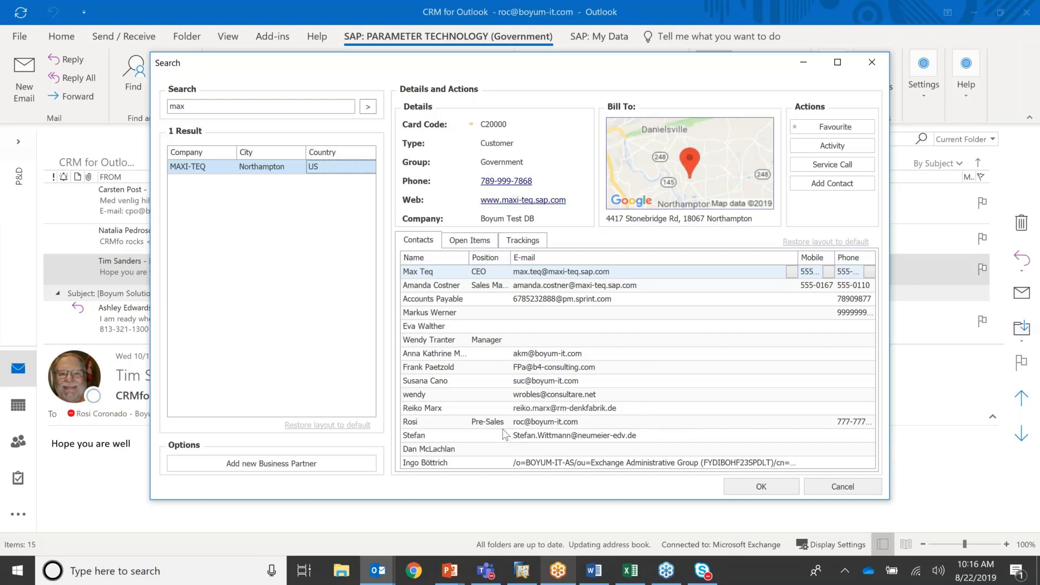
Show MAXI-TEQ's open items and filter them by type to Sales Quotation only
left_click(480, 242)
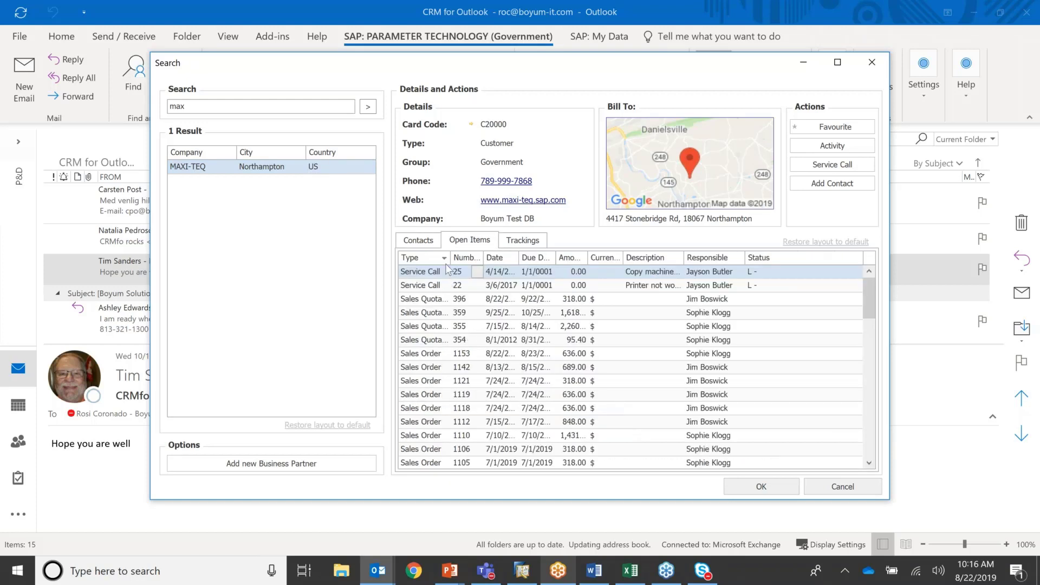
left_click(445, 257)
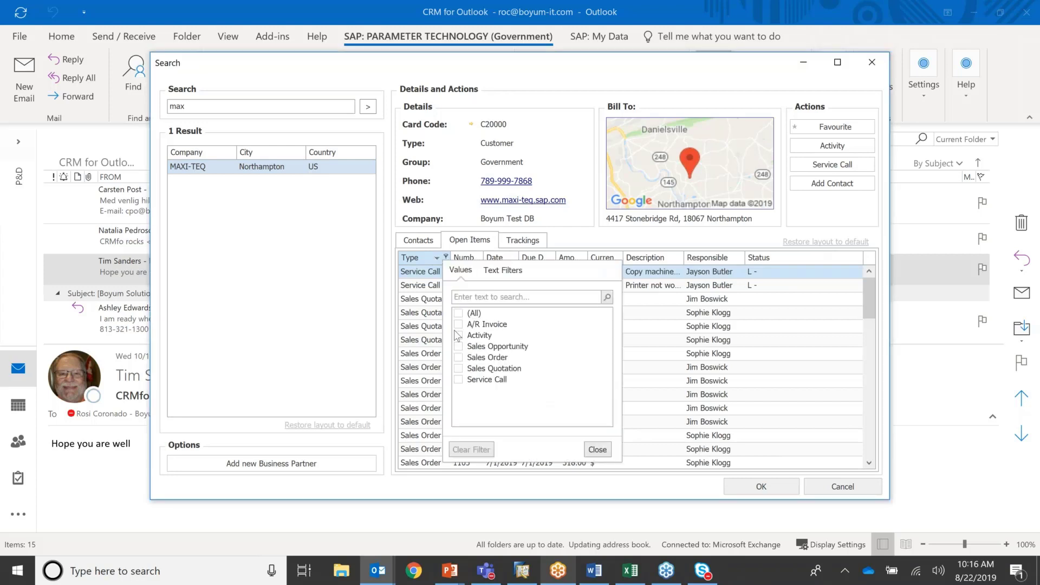
left_click(461, 369)
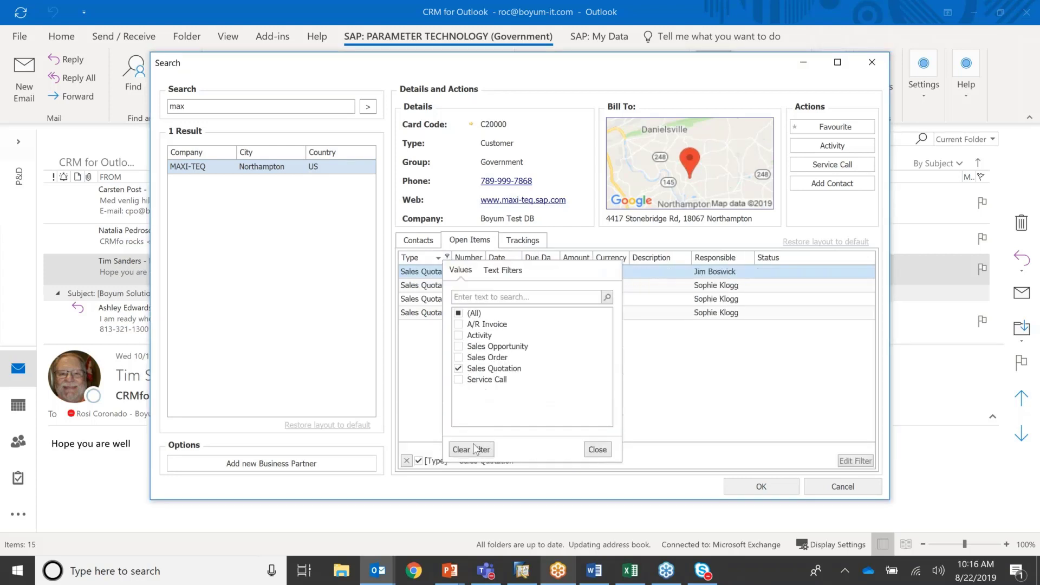
left_click(598, 450)
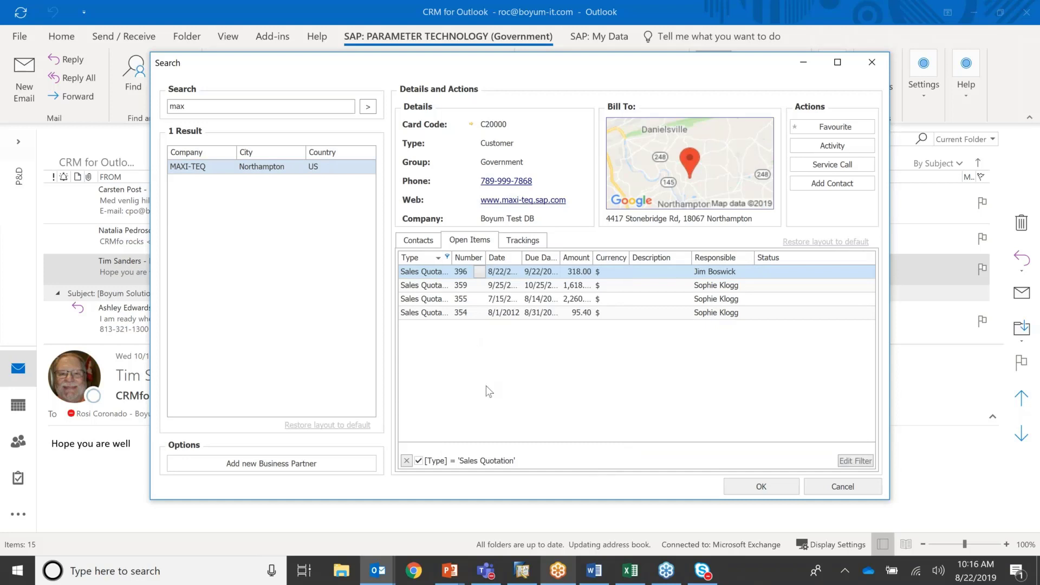
Open MAXI-TEQ's Sales Quotation 354, check which document types it can be copied to, and close it
left_click(480, 313)
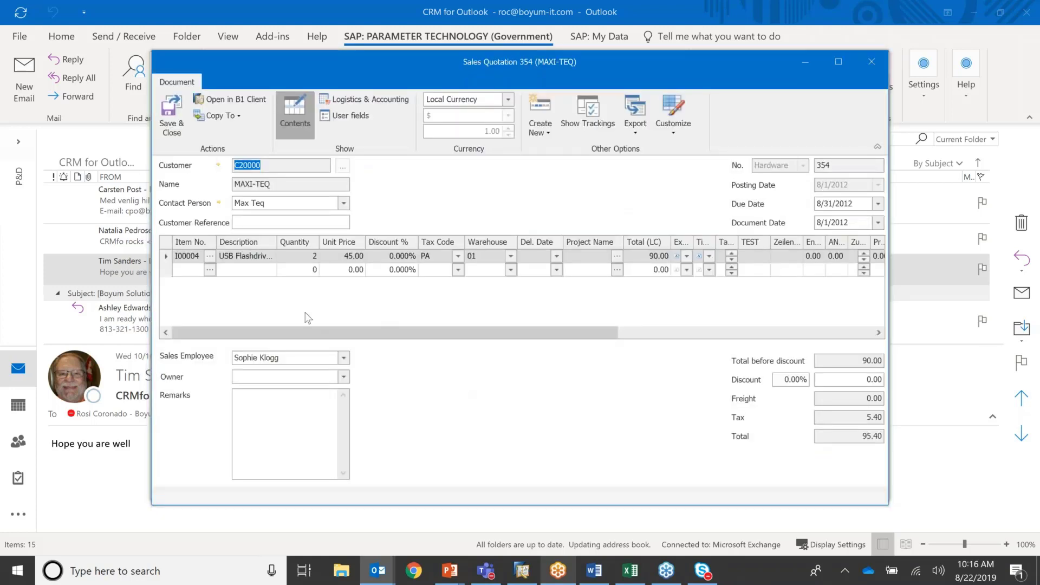
left_click(238, 112)
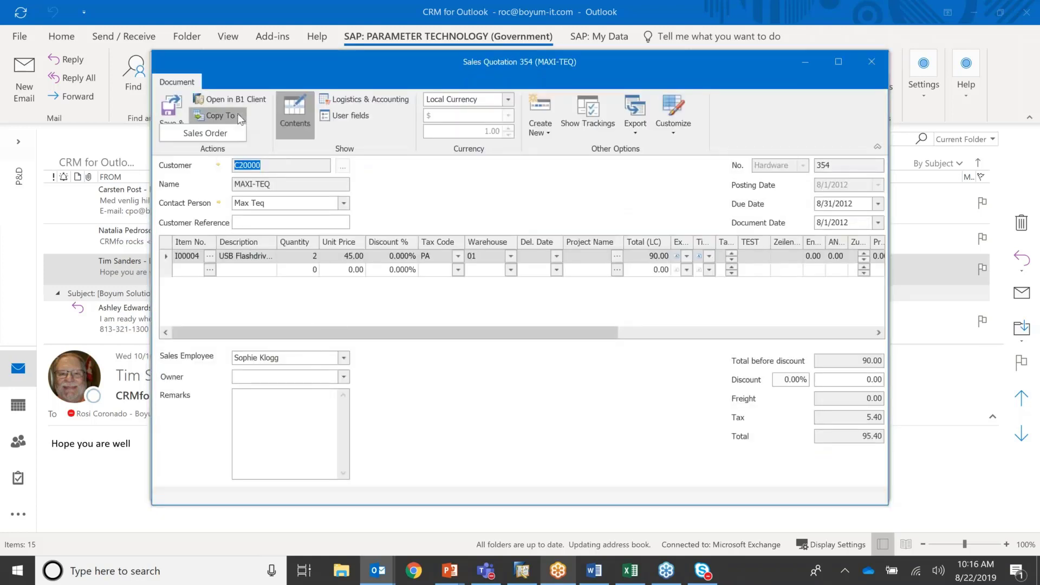
left_click(873, 61)
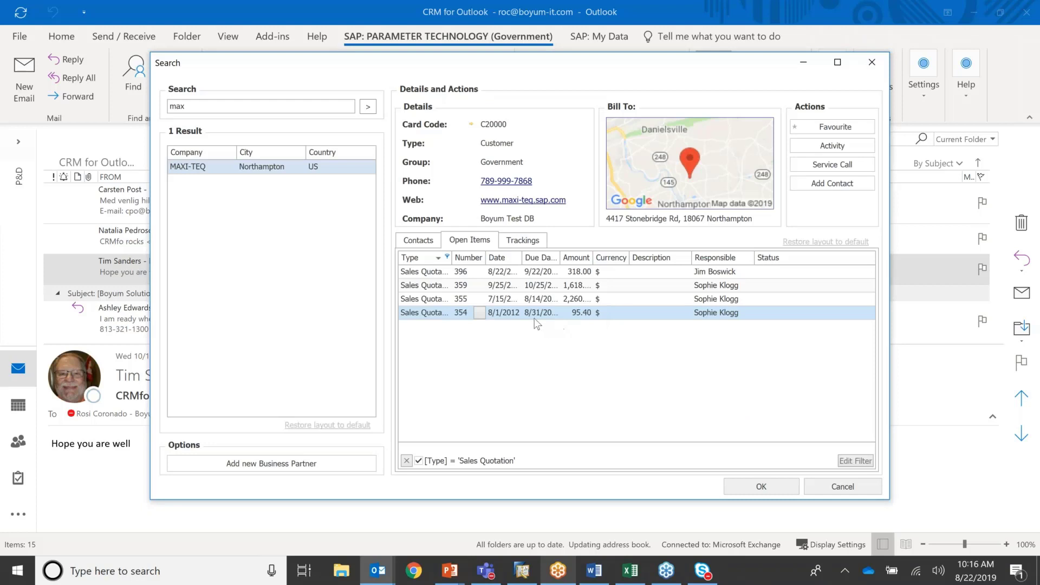
Open MAXI-TEQ's Sales Quotation 396 and copy it to a sales order
left_click(477, 272)
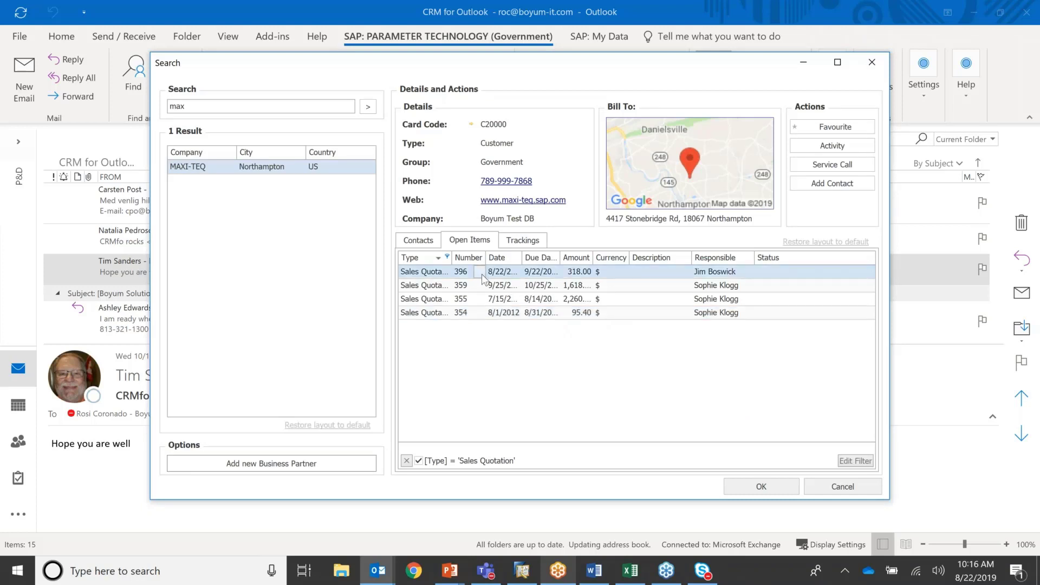
double_click(484, 279)
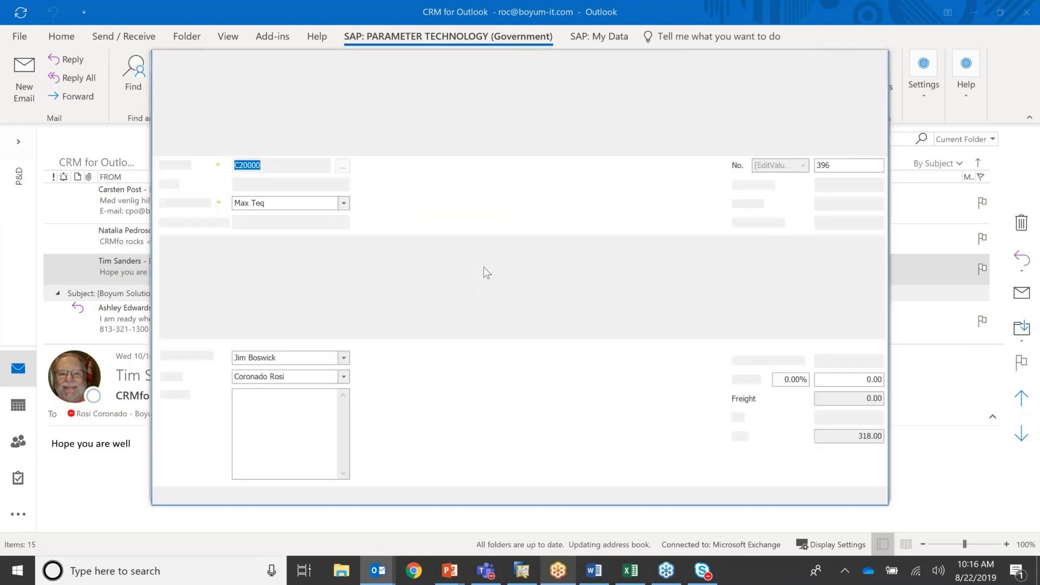
left_click(232, 118)
left_click(227, 130)
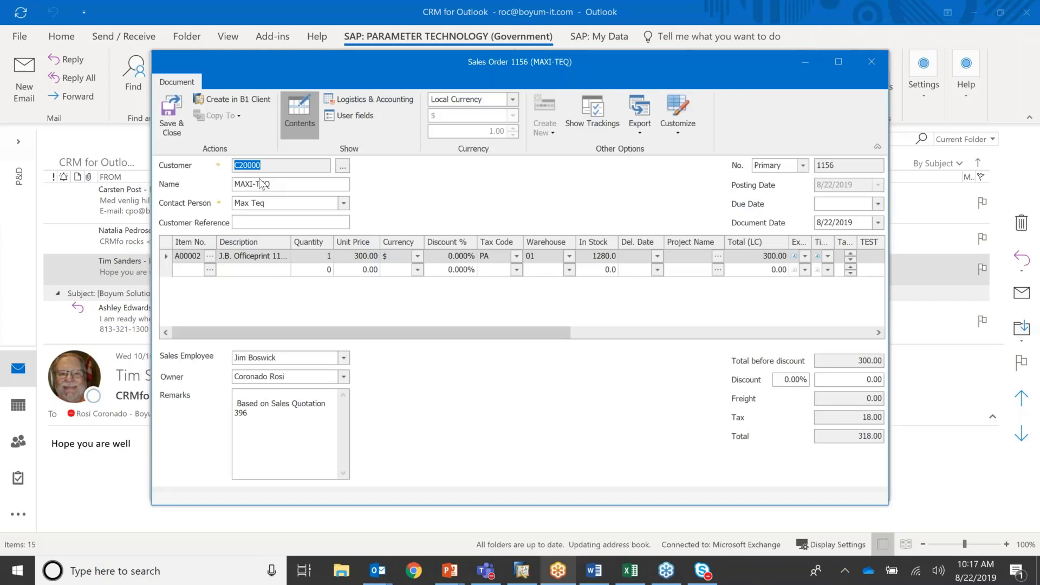
Set the new sales order's due date to 8/23/2019 and save and close it
left_click(172, 128)
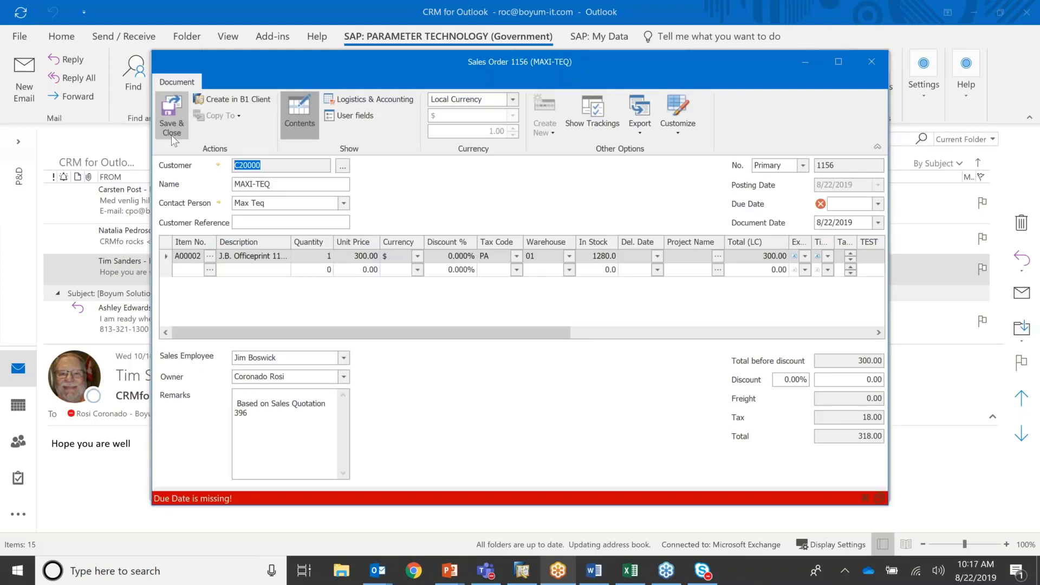
left_click(878, 204)
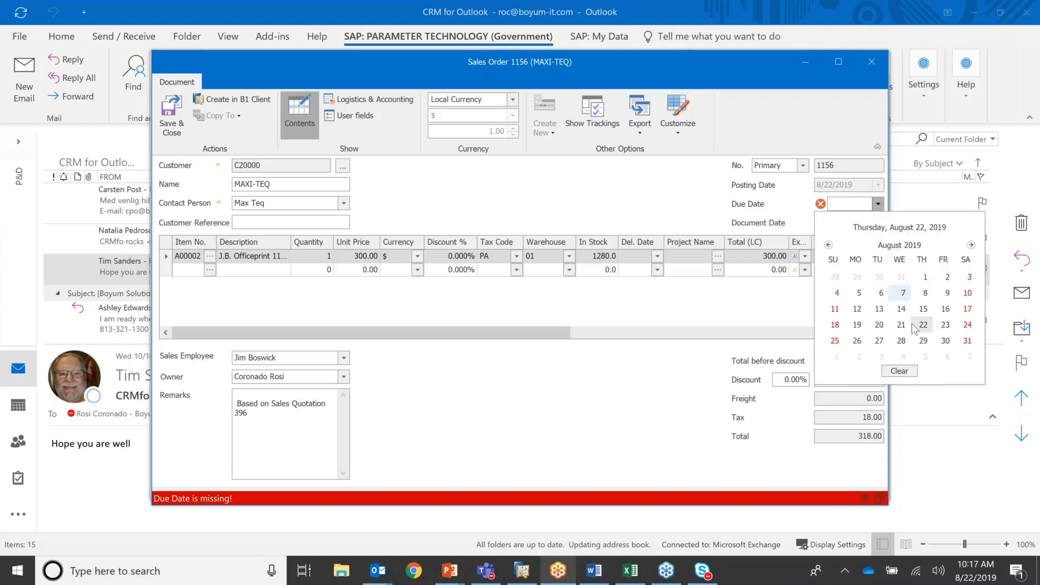
left_click(946, 324)
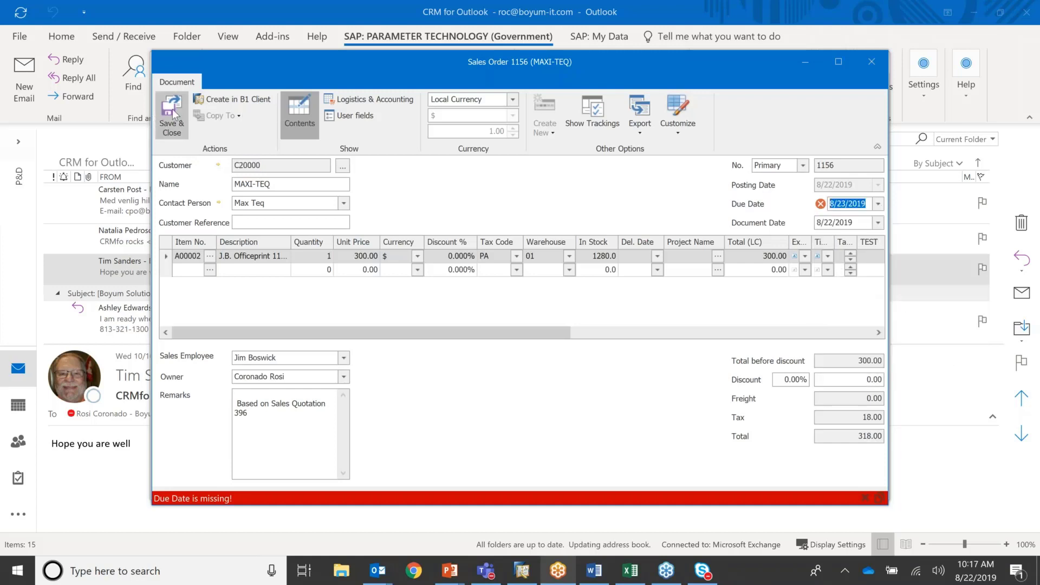
left_click(192, 165)
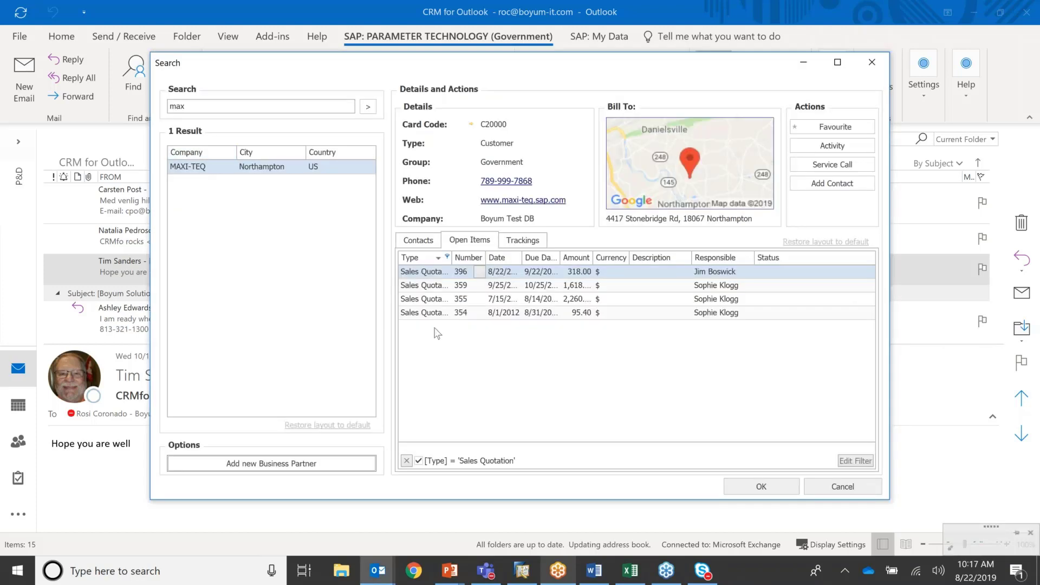
left_click(255, 465)
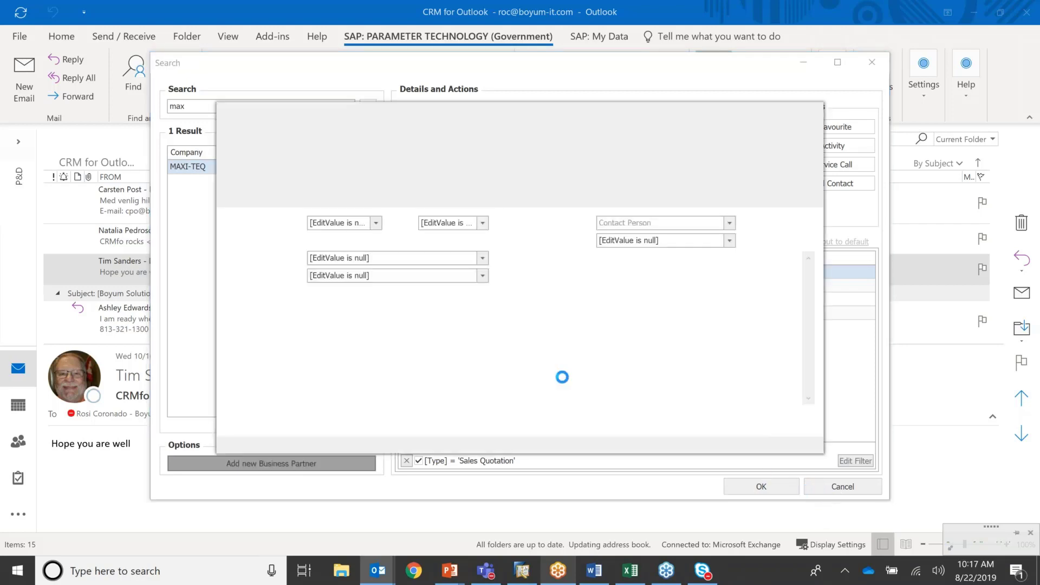
left_click(610, 331)
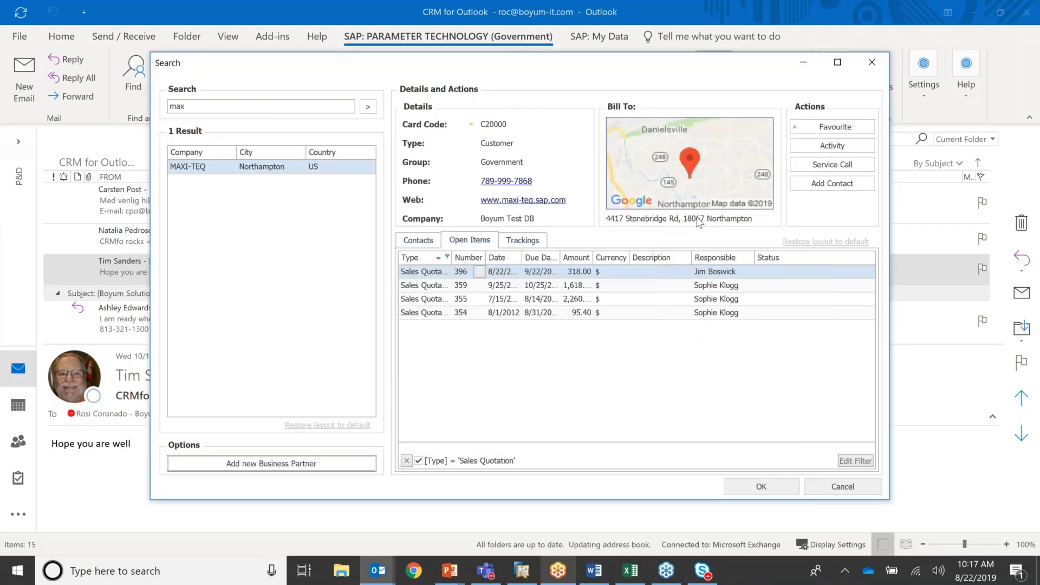
left_click(876, 63)
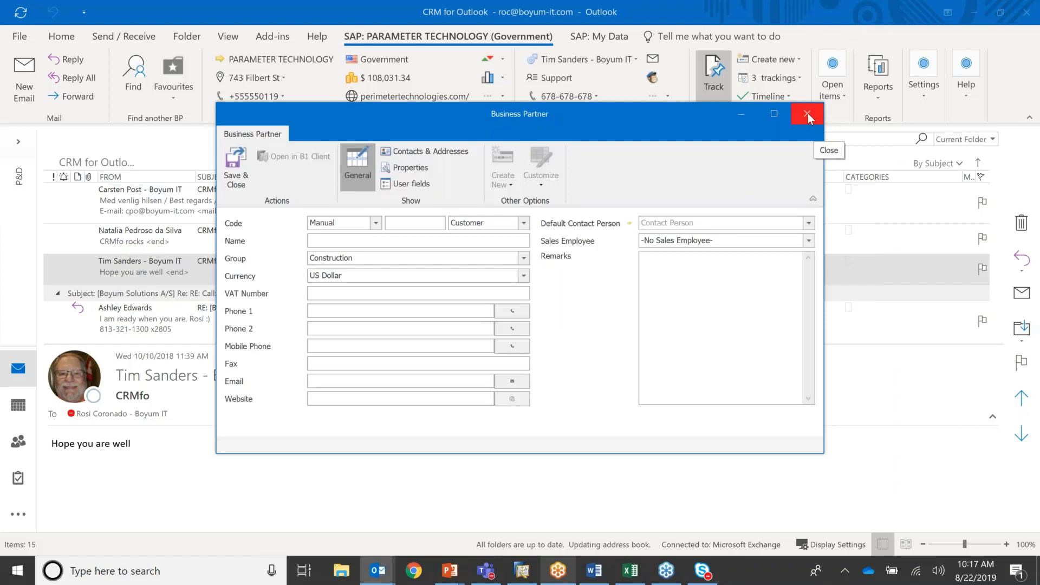
left_click(807, 114)
Open a new business partner form from the partner search, review its available partner types, and close both windows without saving
left_click(140, 80)
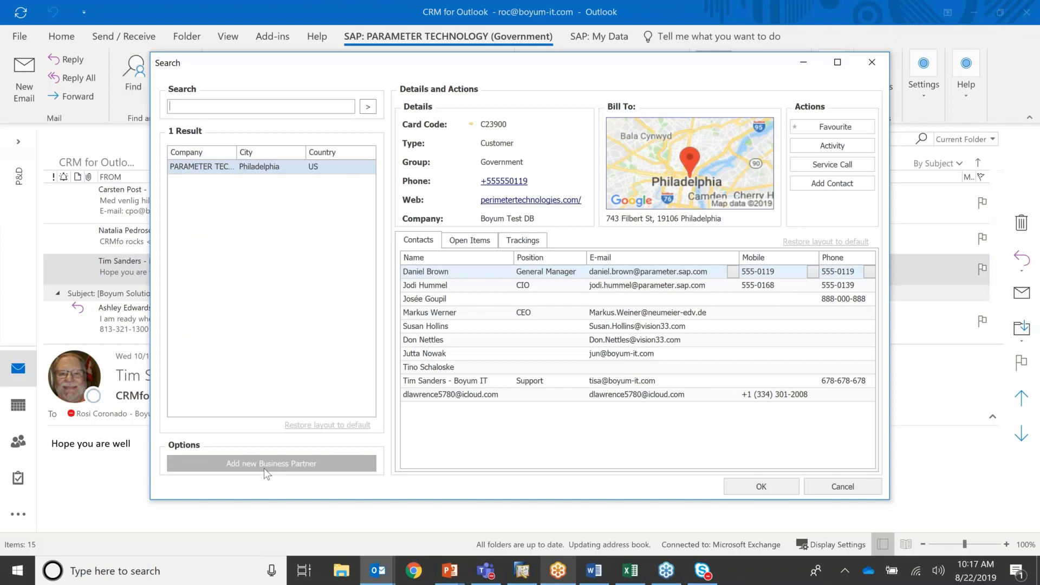
left_click(266, 467)
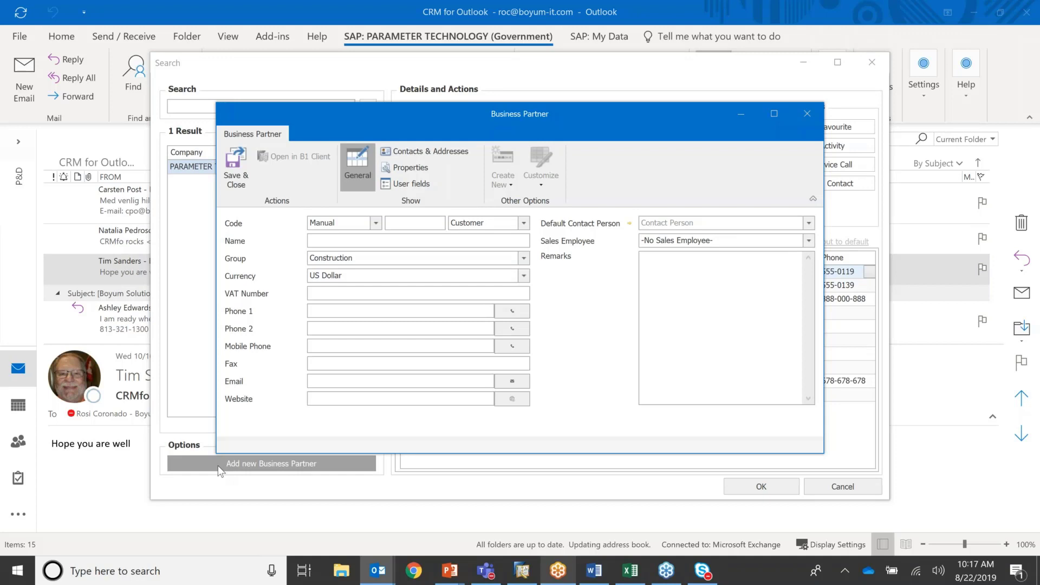
left_click(512, 229)
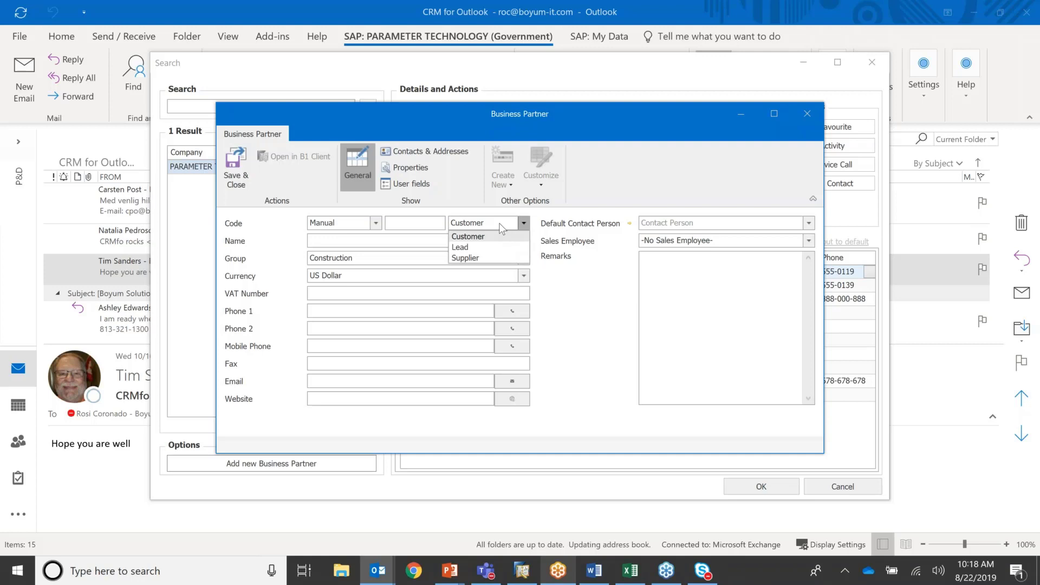
left_click(573, 293)
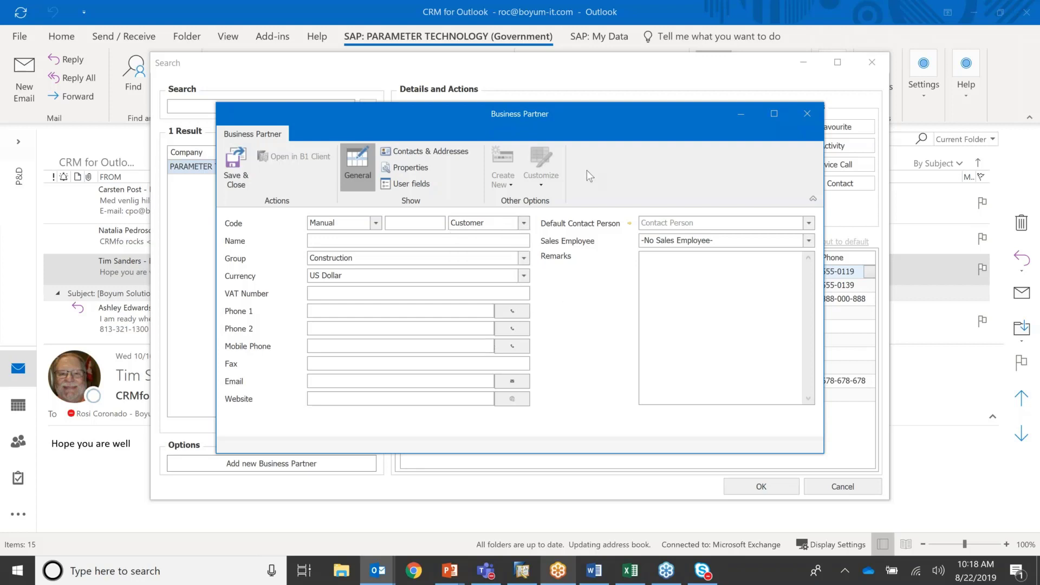
left_click(807, 111)
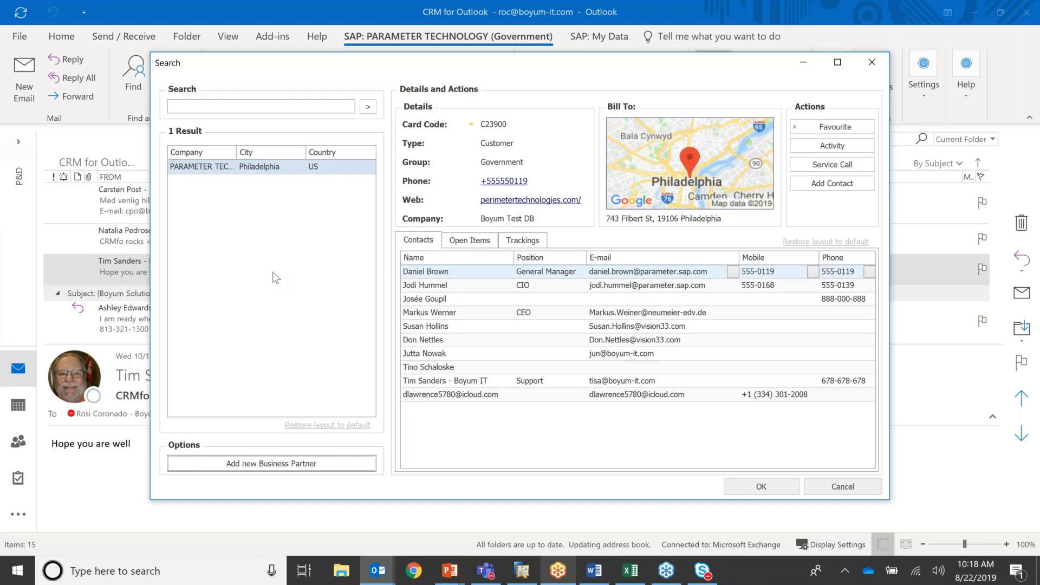
left_click_drag(638, 76, 632, 100)
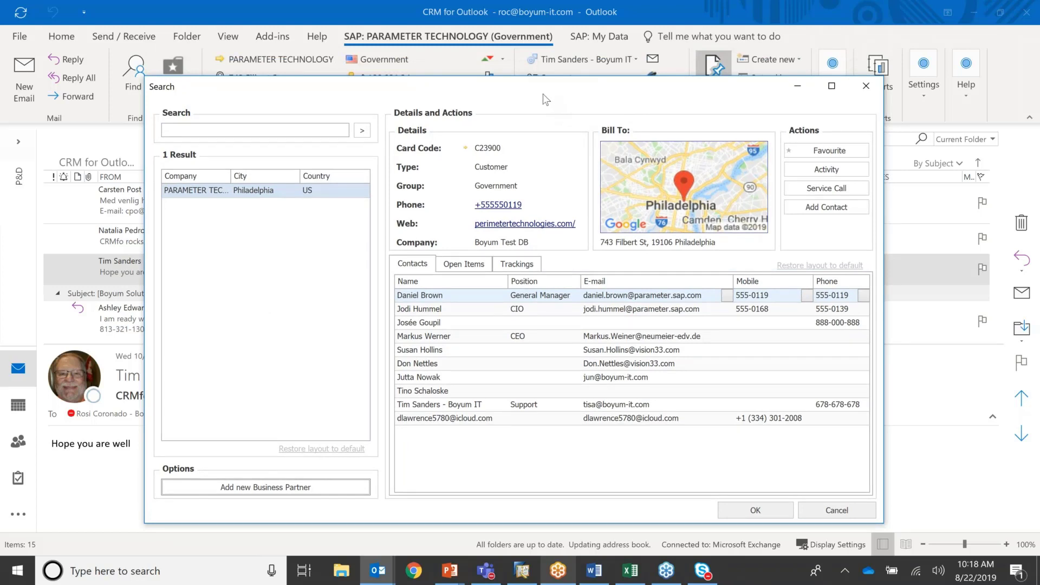
left_click(869, 86)
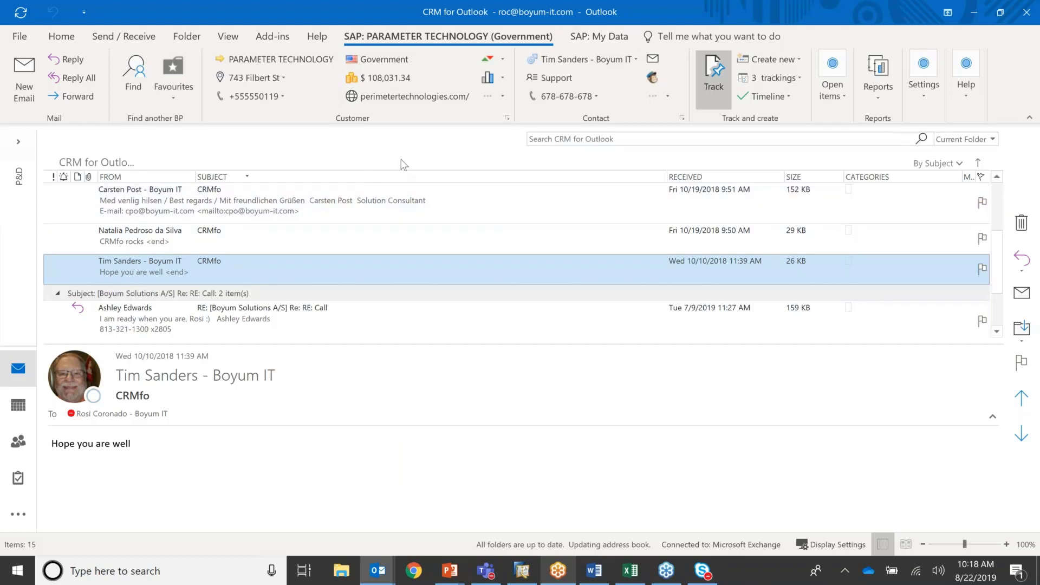
Open a new activity for PARAMETER TECHNOLOGY from the selected e-mail, review its prefilled details, and close it without saving
left_click(796, 57)
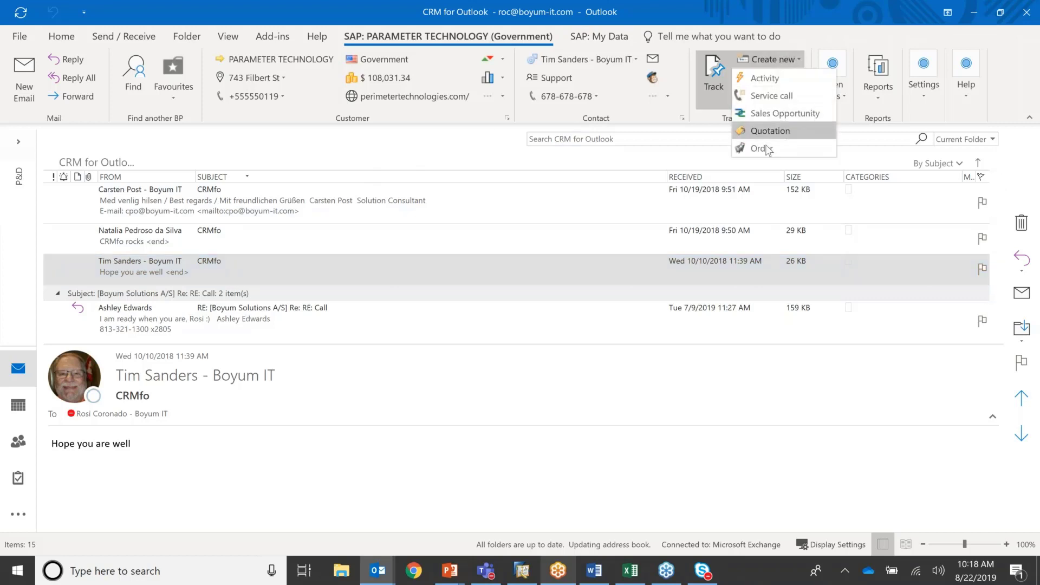
left_click(785, 77)
left_click(579, 339)
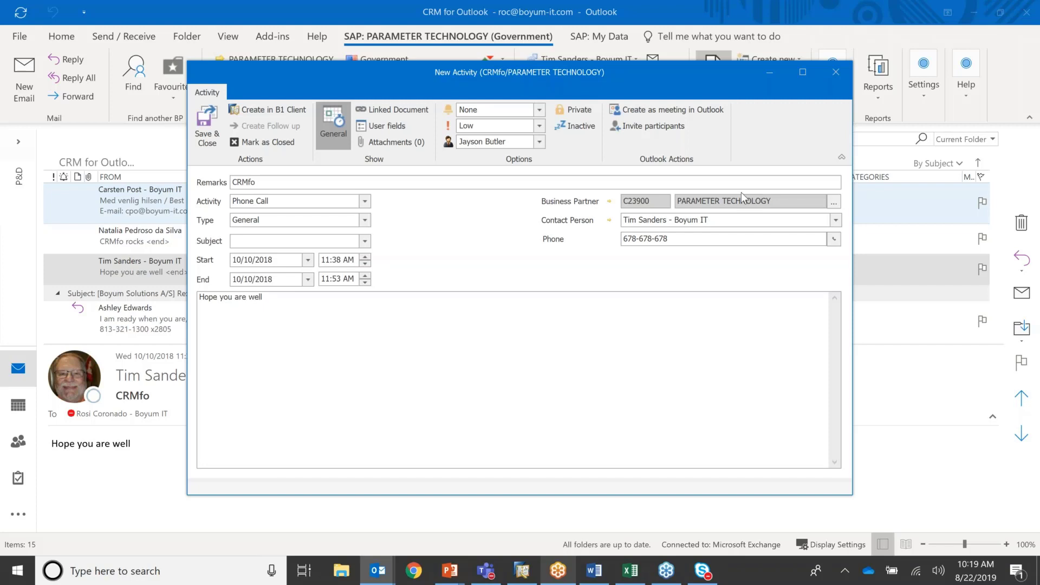
left_click(834, 73)
left_click(641, 121)
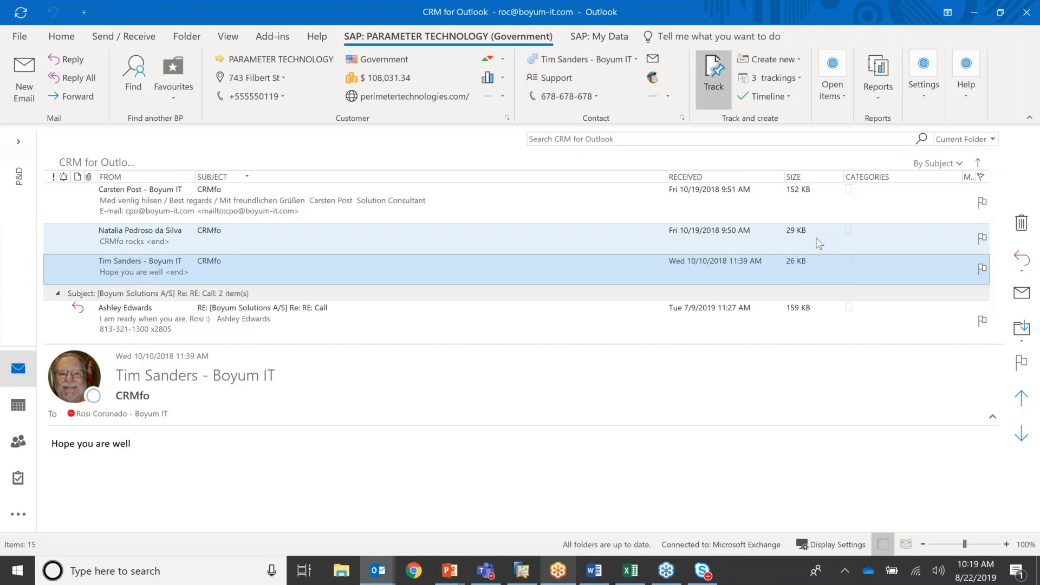
Bring up PARAMETER TECHNOLOGY's open items and open its sales quotations
left_click(840, 90)
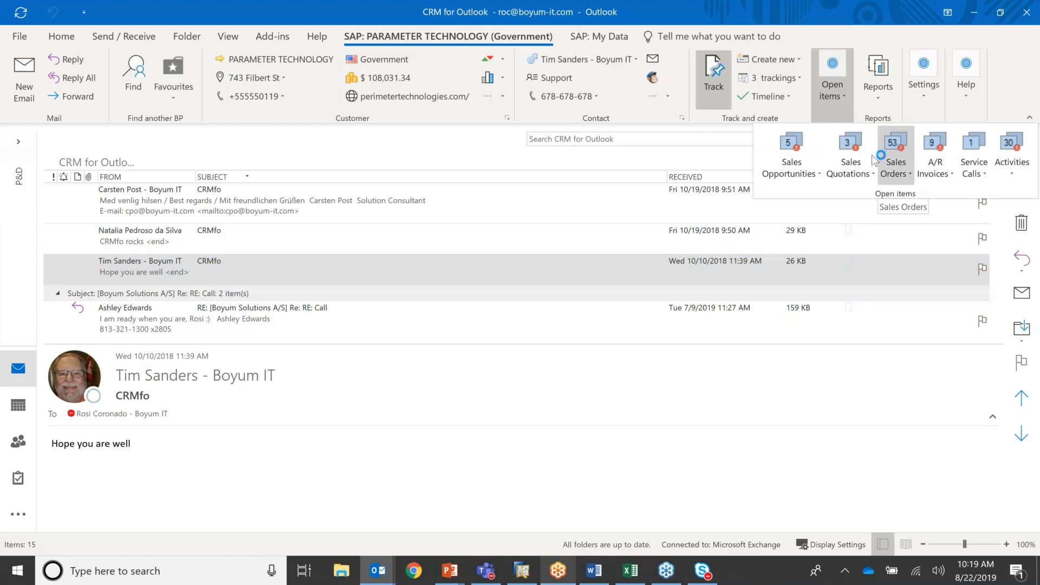
left_click(851, 157)
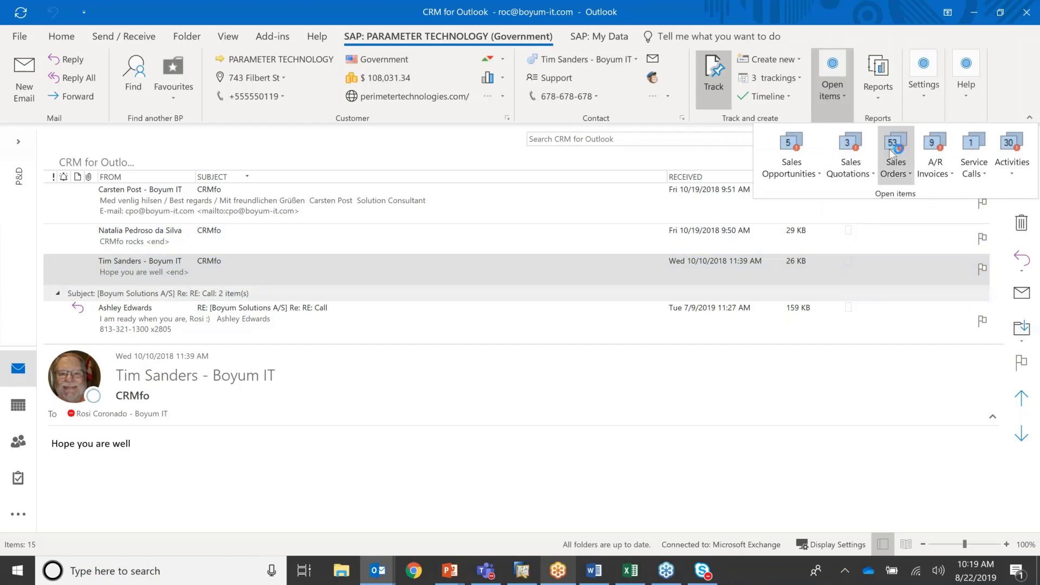